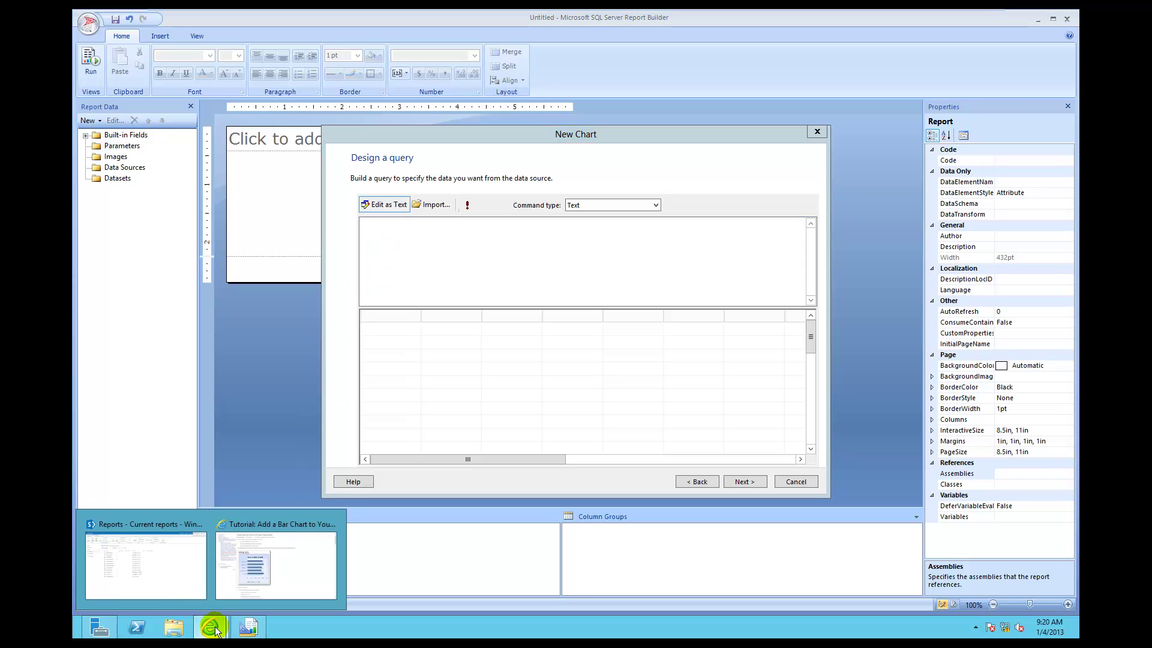
# - Copy the bar chart tutorial's sample salesperson sales query to the clipboard, allowing clipboard access
pyautogui.click(278, 571)
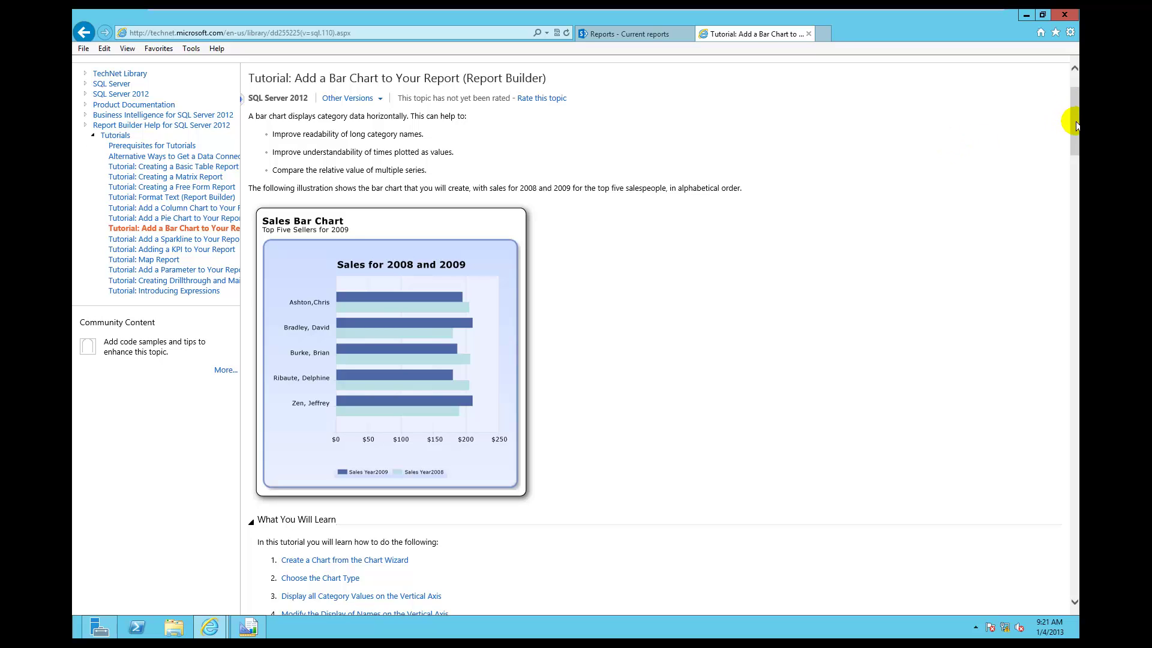
pyautogui.moveTo(1076, 125); pyautogui.dragTo(1072, 250)
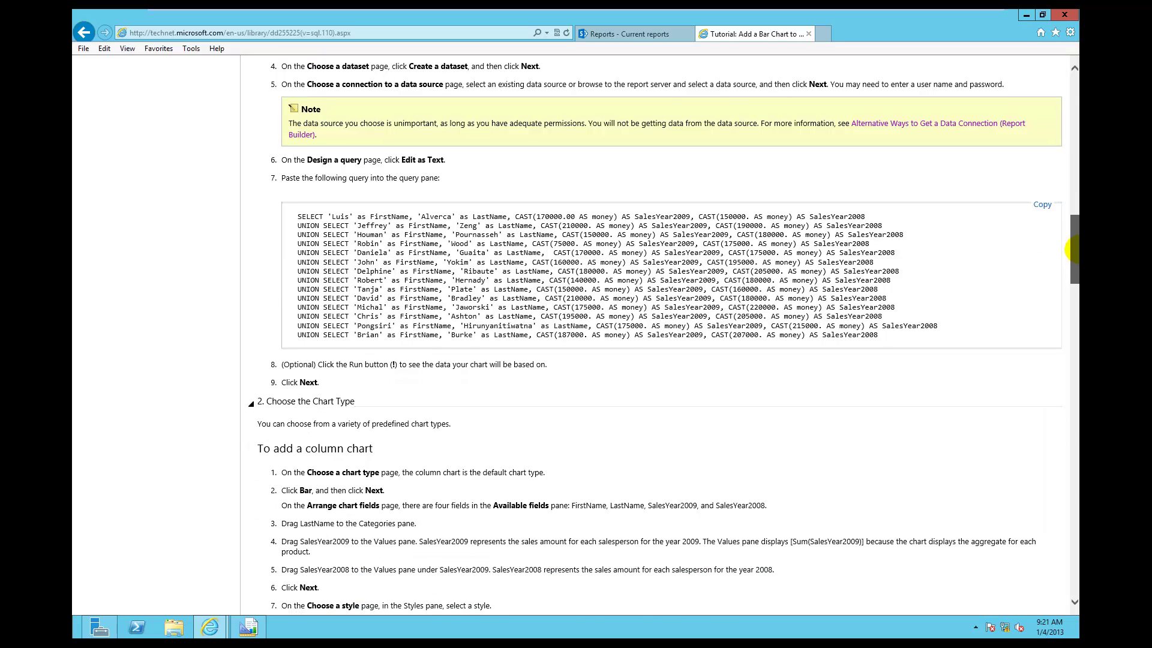
pyautogui.click(1039, 206)
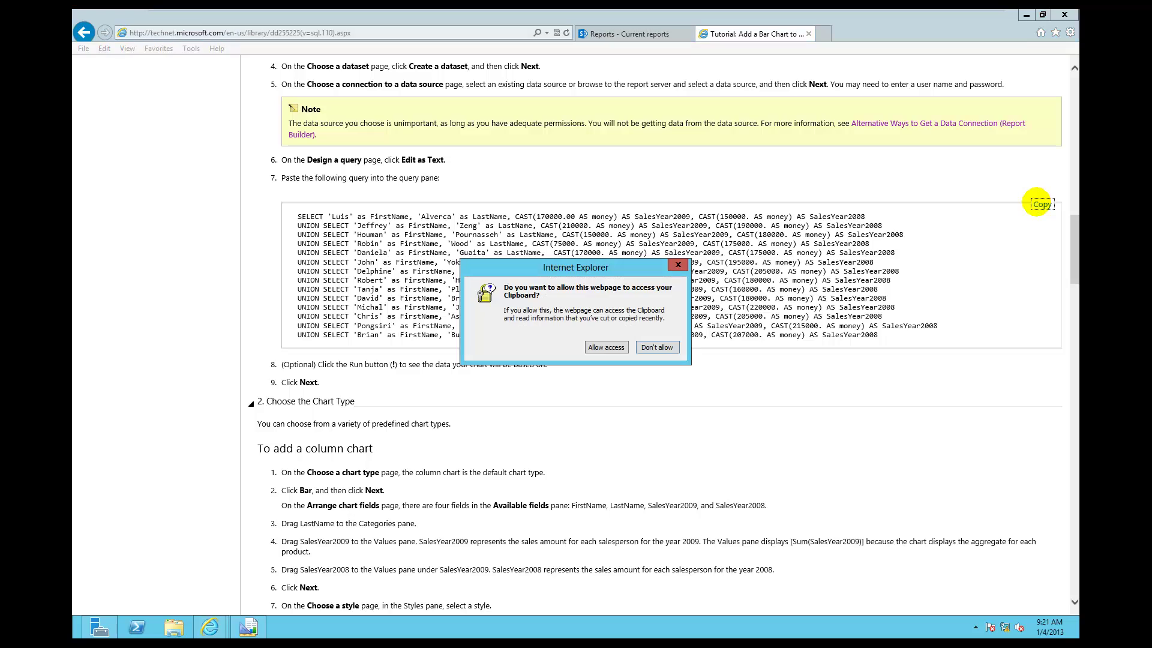
pyautogui.click(606, 351)
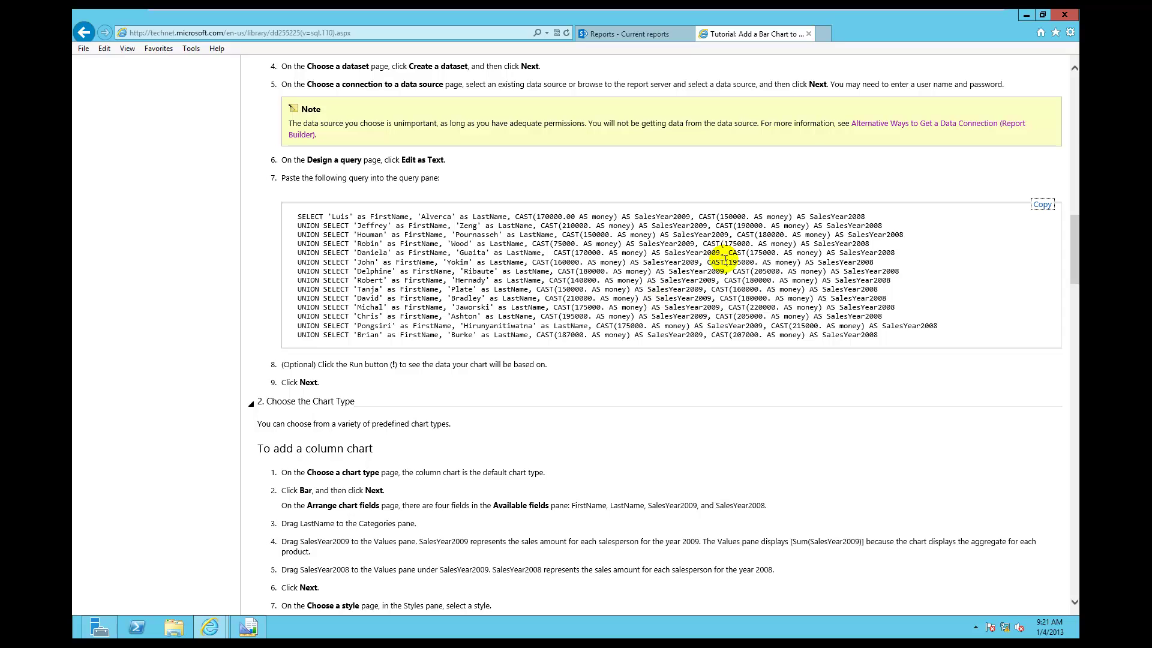
pyautogui.click(1042, 205)
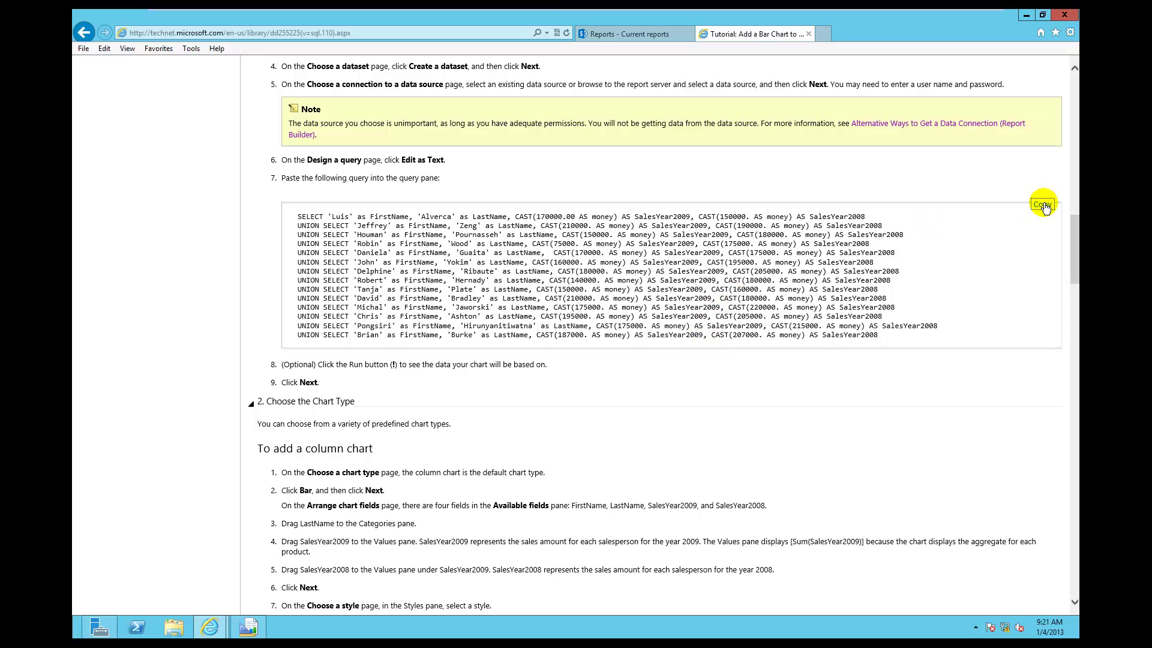
pyautogui.click(660, 35)
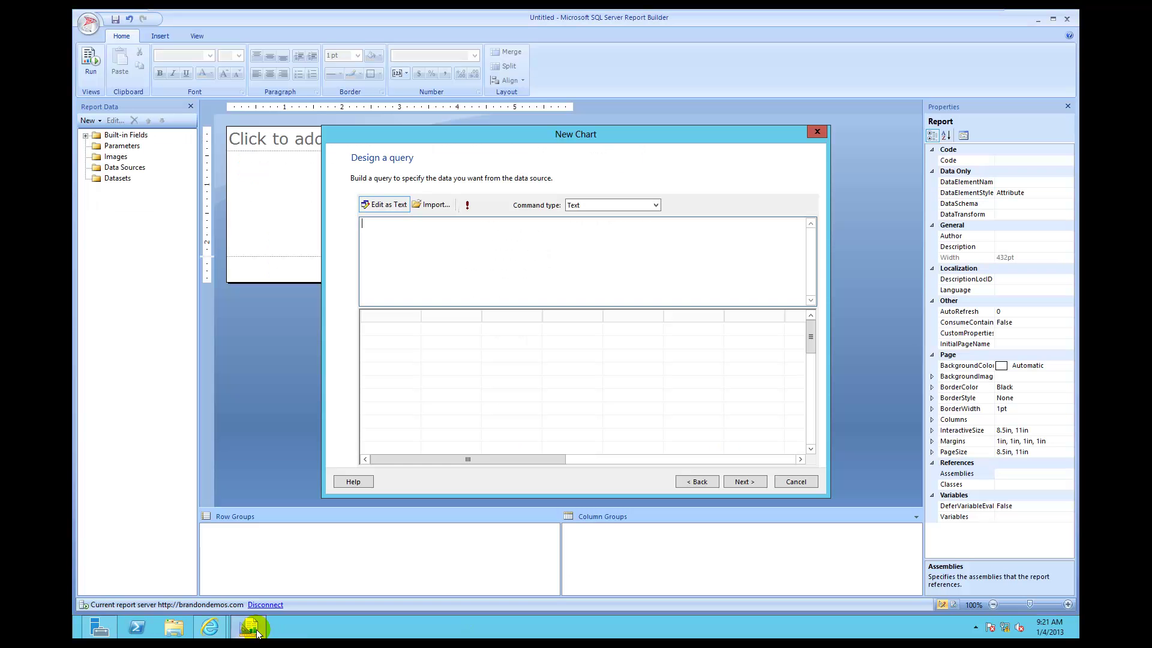
# - Paste the sales query into the chart wizard, run it to preview rows, and pick Bar
pyautogui.click(249, 627)
pyautogui.click(377, 234)
pyautogui.hotkey('ctrl', 'v')
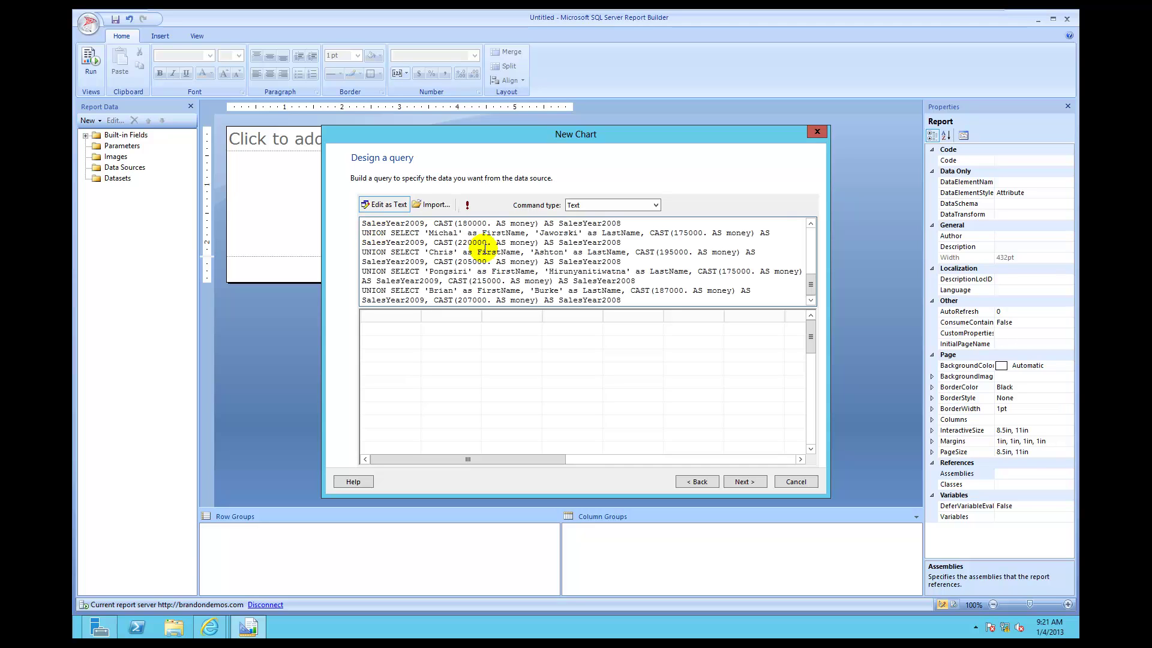
pyautogui.click(467, 207)
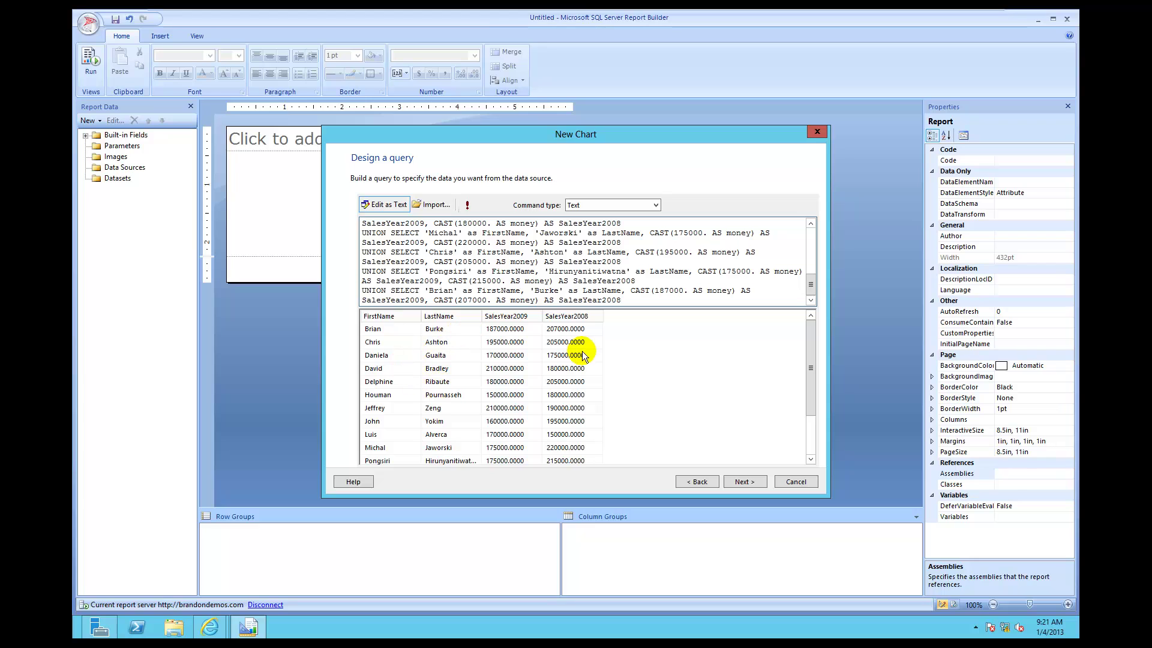
pyautogui.click(749, 485)
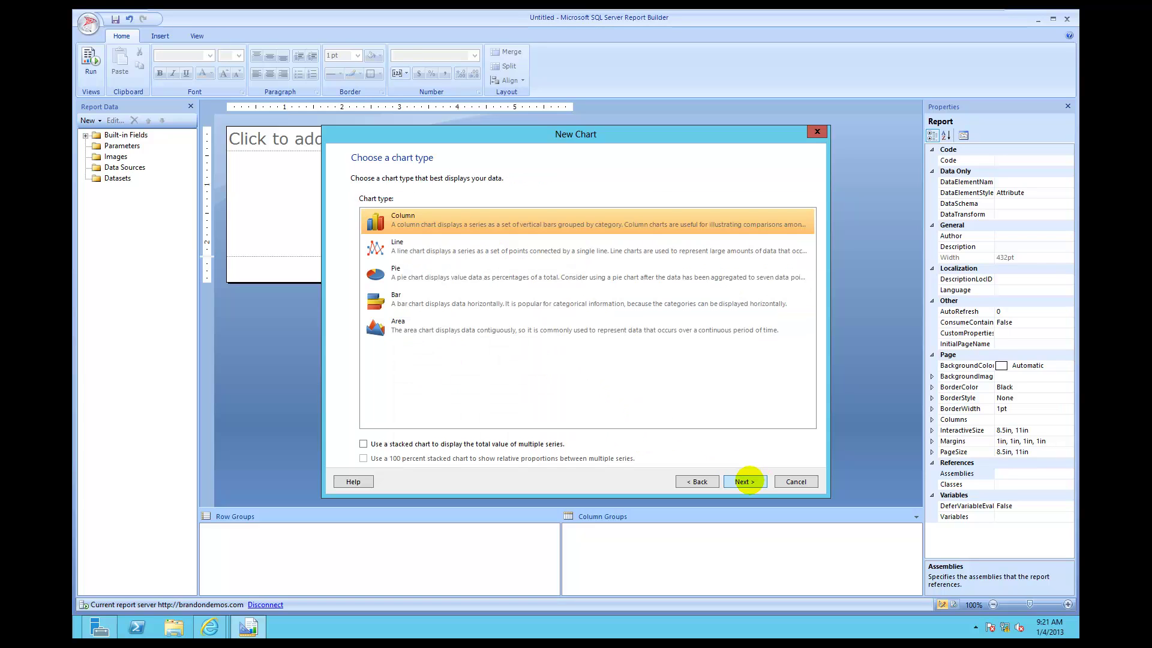
pyautogui.click(532, 307)
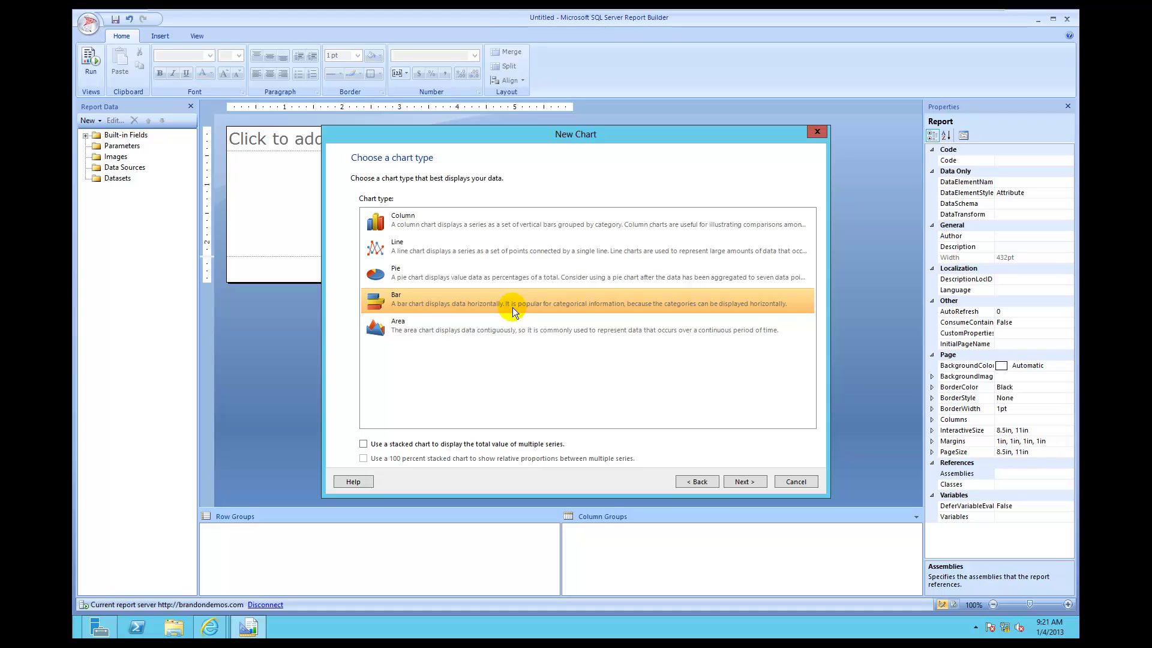
# - Place LastName in Categories and SalesYear2009 and SalesYear2008 in Values as sums
pyautogui.click(744, 481)
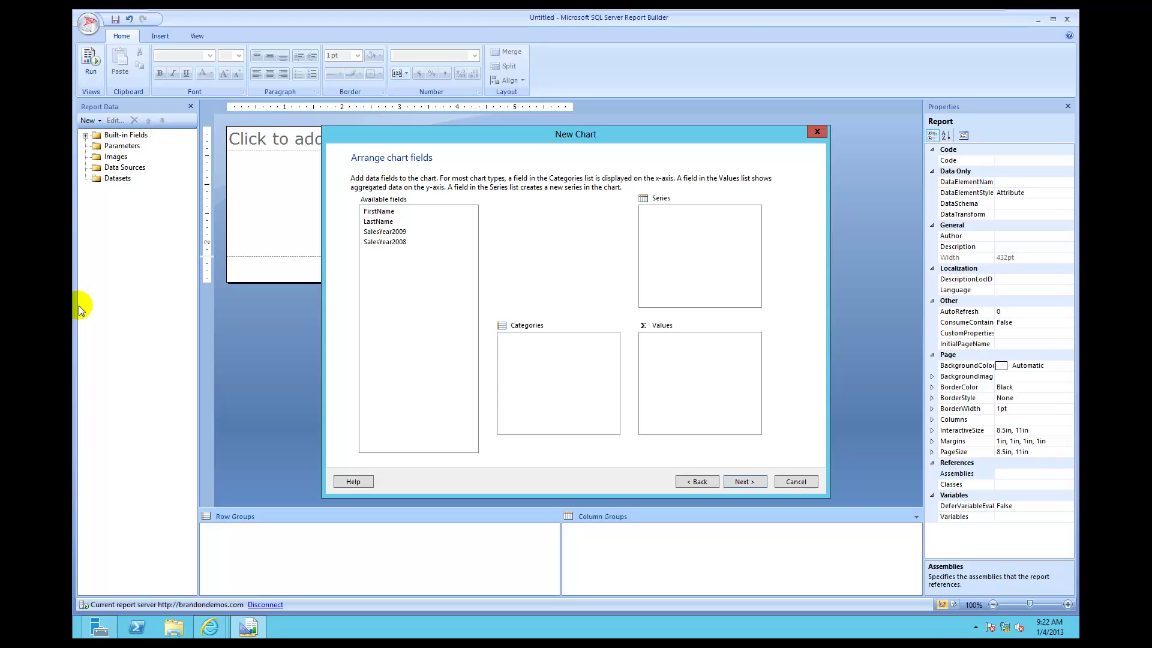
pyautogui.click(384, 222)
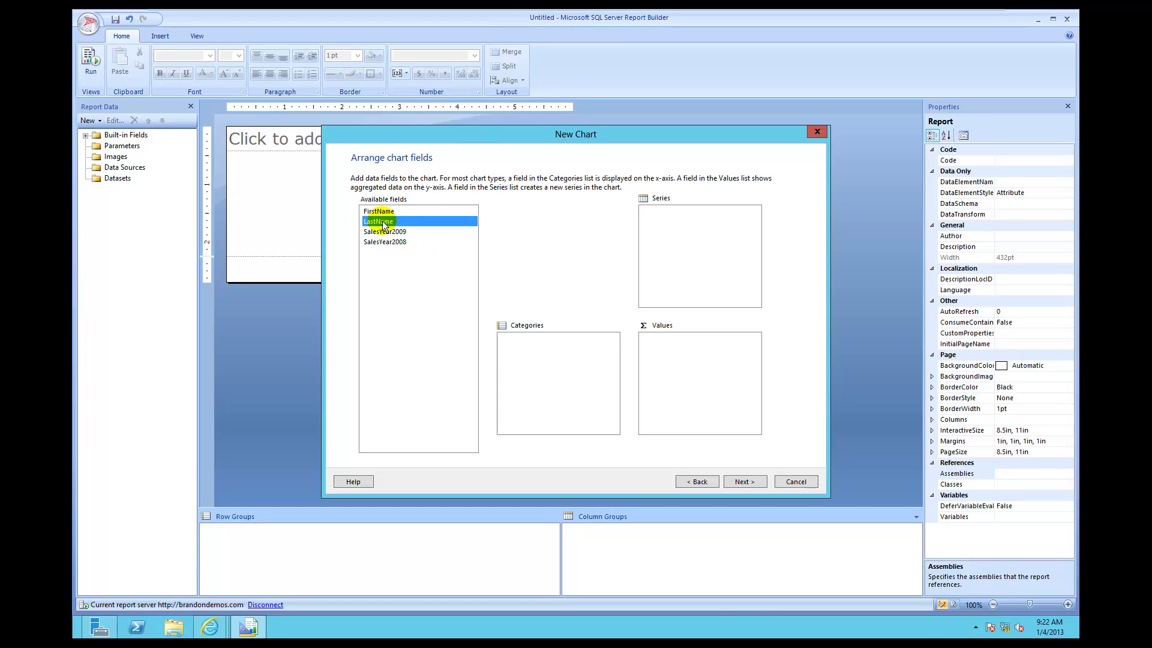
pyautogui.moveTo(382, 224); pyautogui.dragTo(577, 341)
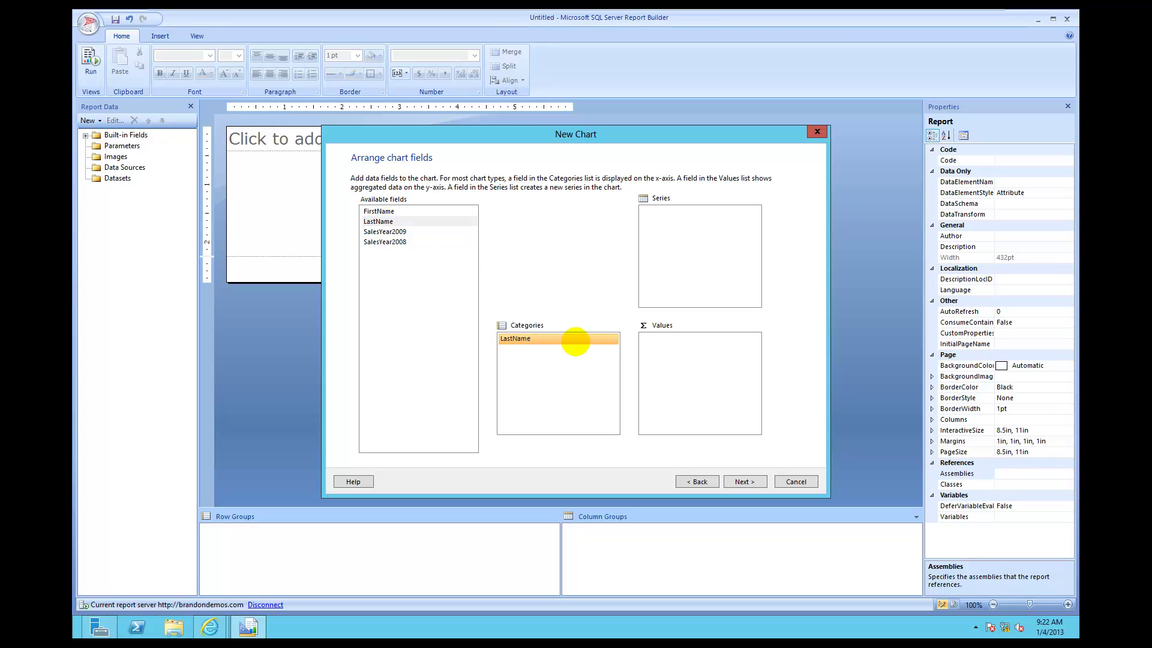
pyautogui.click(399, 235)
pyautogui.moveTo(399, 238); pyautogui.dragTo(659, 346)
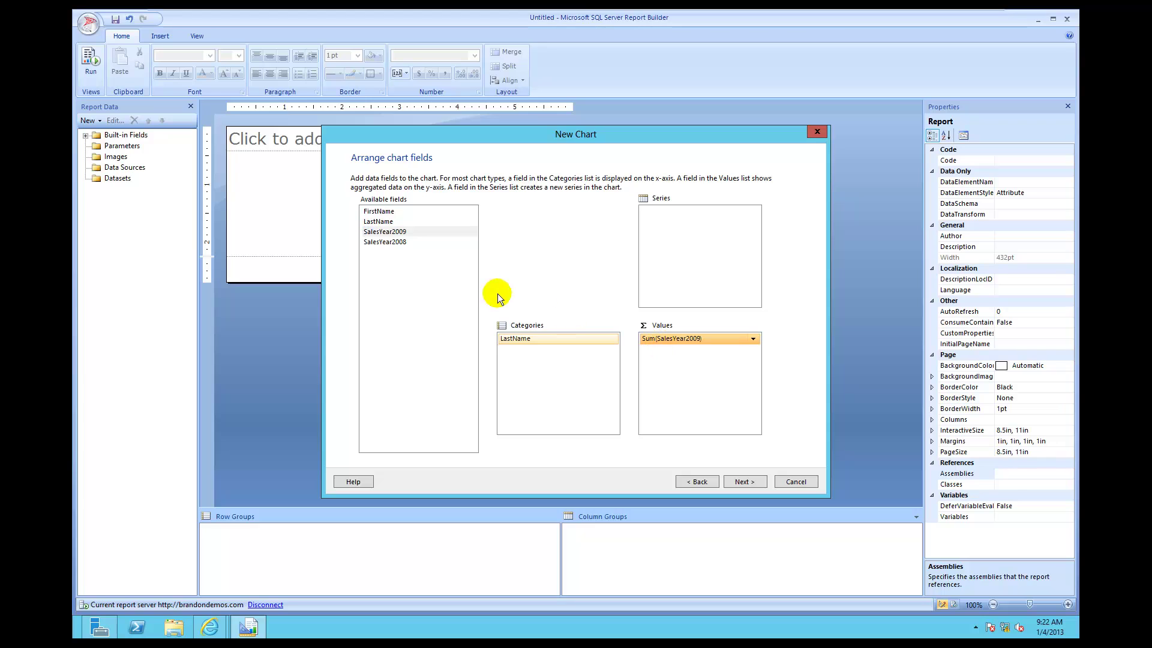
pyautogui.click(378, 243)
pyautogui.moveTo(379, 243); pyautogui.dragTo(697, 361)
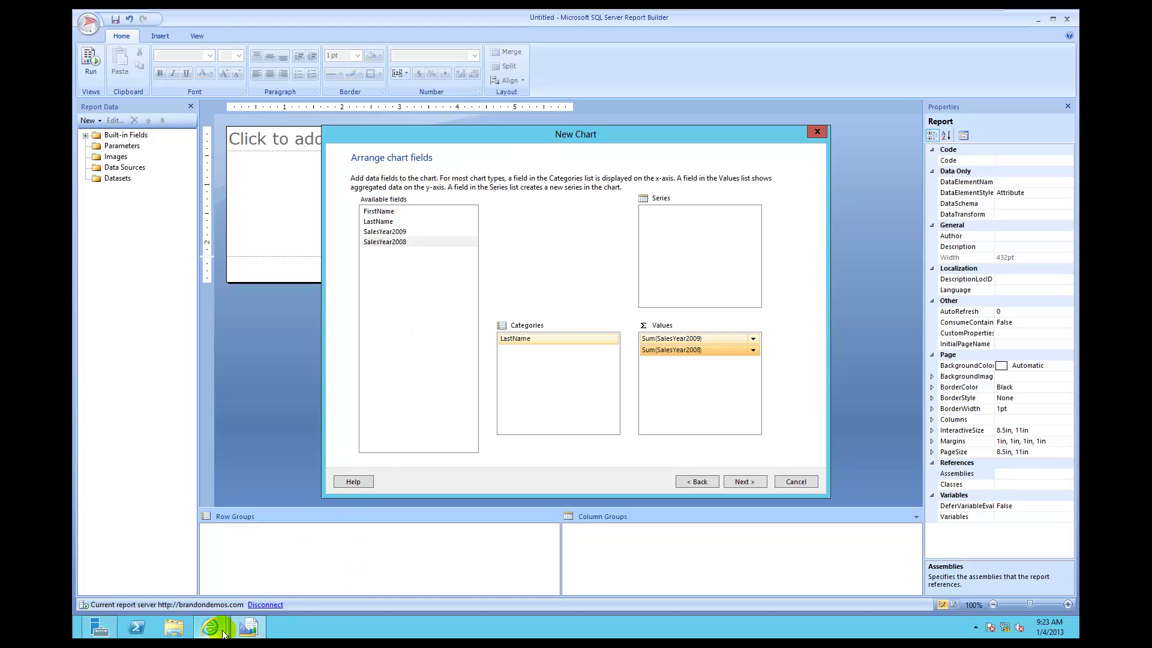
# - Scroll the tutorial up to the finished 'Sales for 2008 and 2009' bar chart illustration
pyautogui.moveTo(211, 627)
pyautogui.click(271, 569)
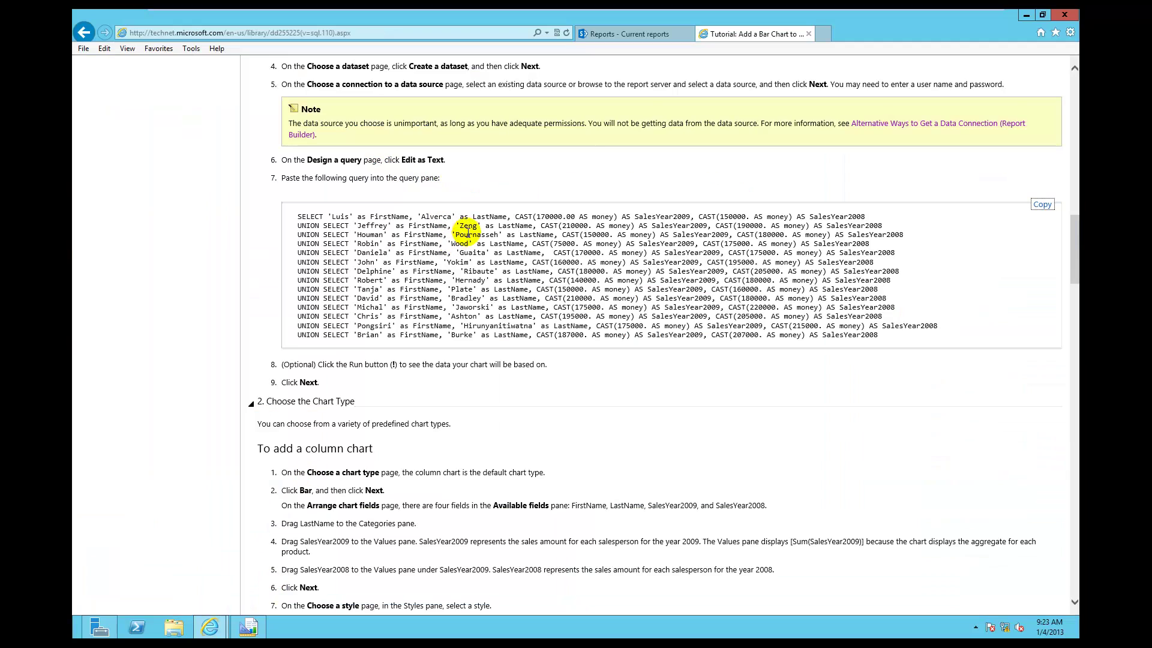
pyautogui.scroll(3, 1065, 161)
pyautogui.scroll(10, 1063, 138)
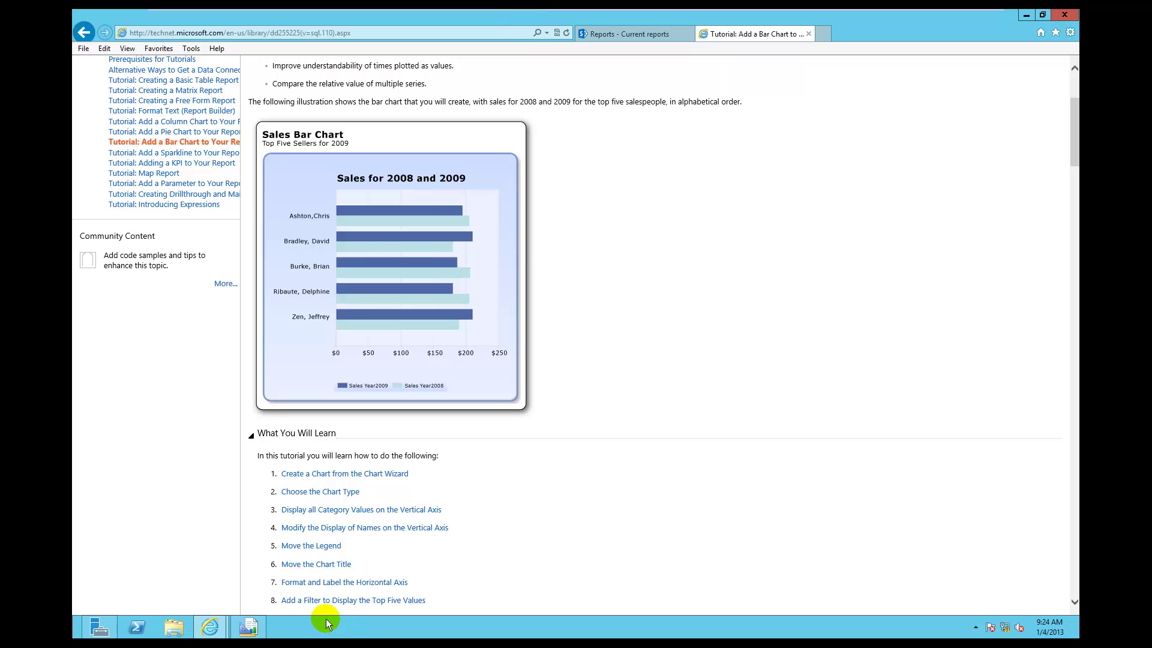
# - Keep the Ocean chart style and finish the wizard to place the bar chart
pyautogui.click(249, 629)
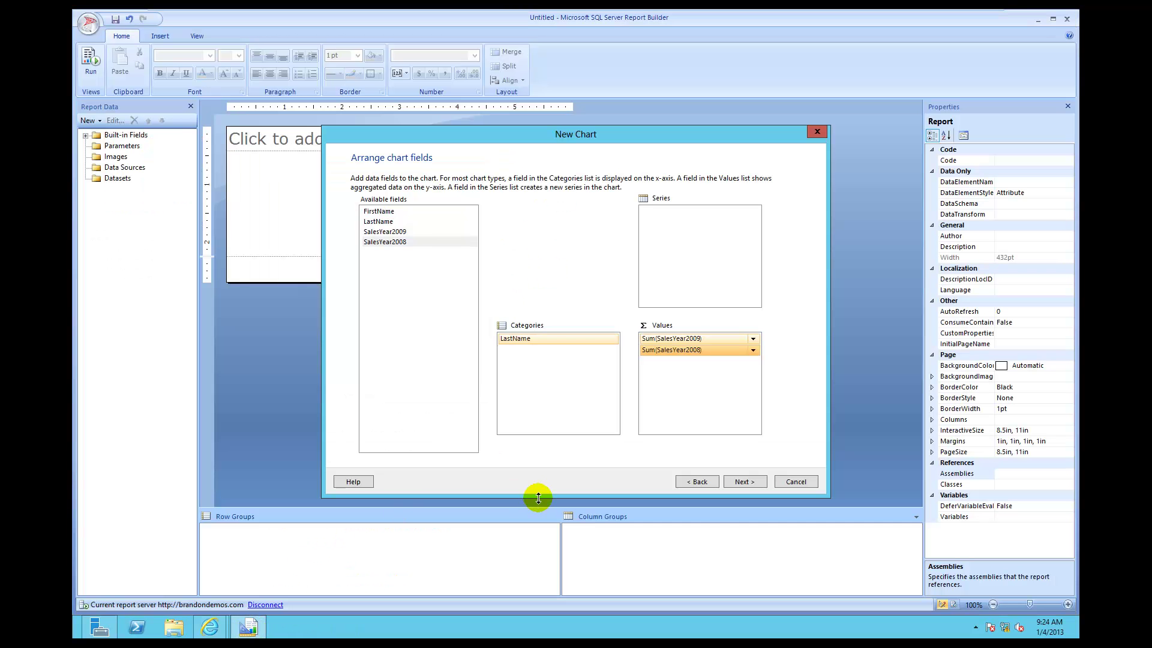
pyautogui.click(736, 483)
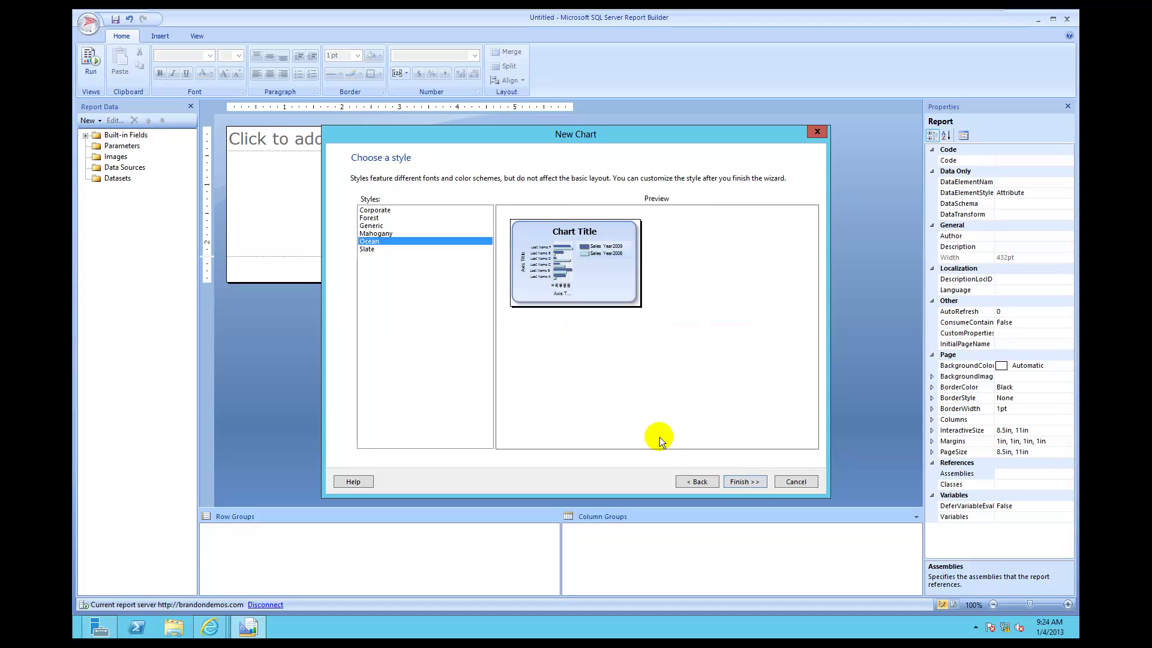
pyautogui.click(763, 482)
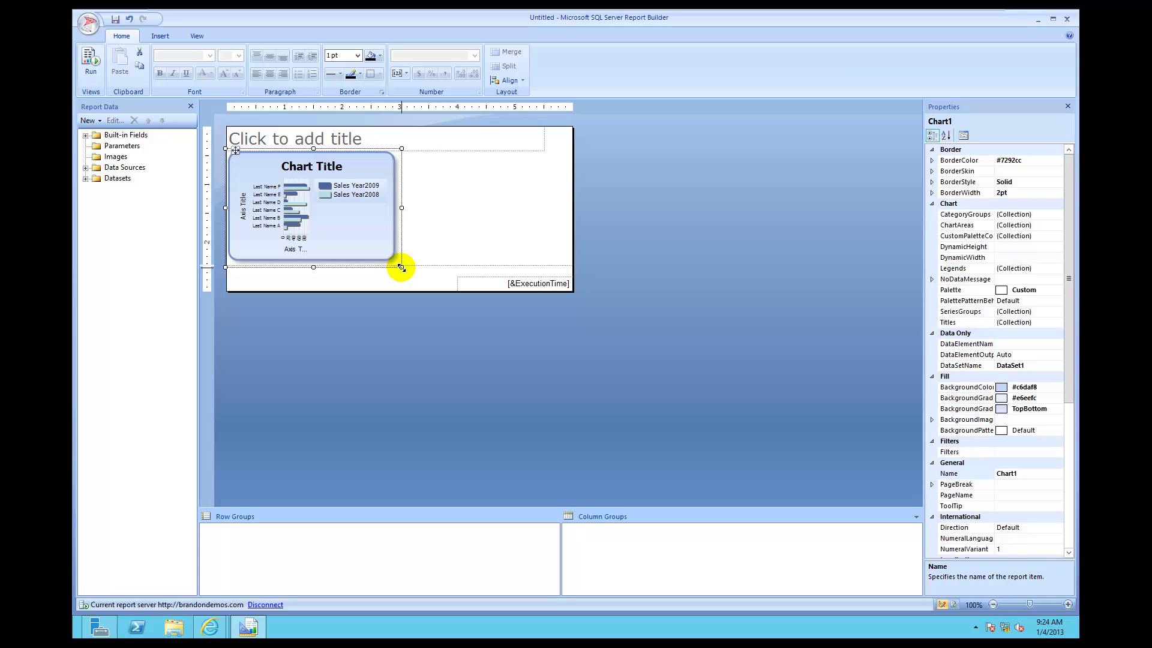
# - Enlarge the sales chart on the report page and select its vertical axis labels
pyautogui.moveTo(401, 268); pyautogui.dragTo(823, 498)
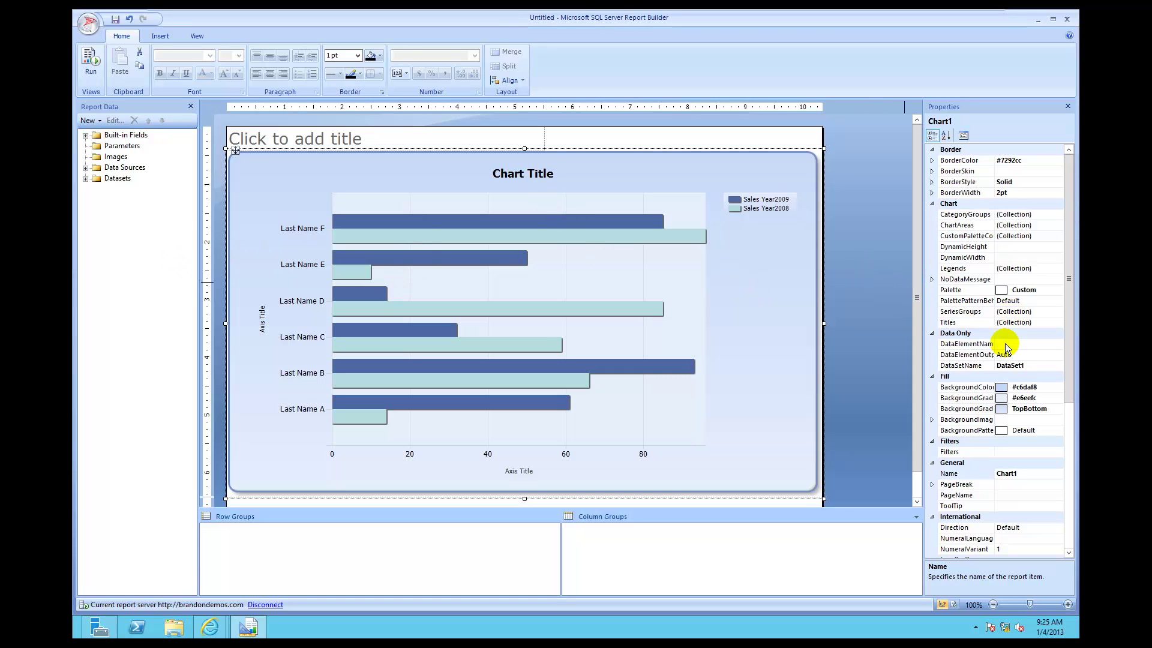
pyautogui.click(314, 413)
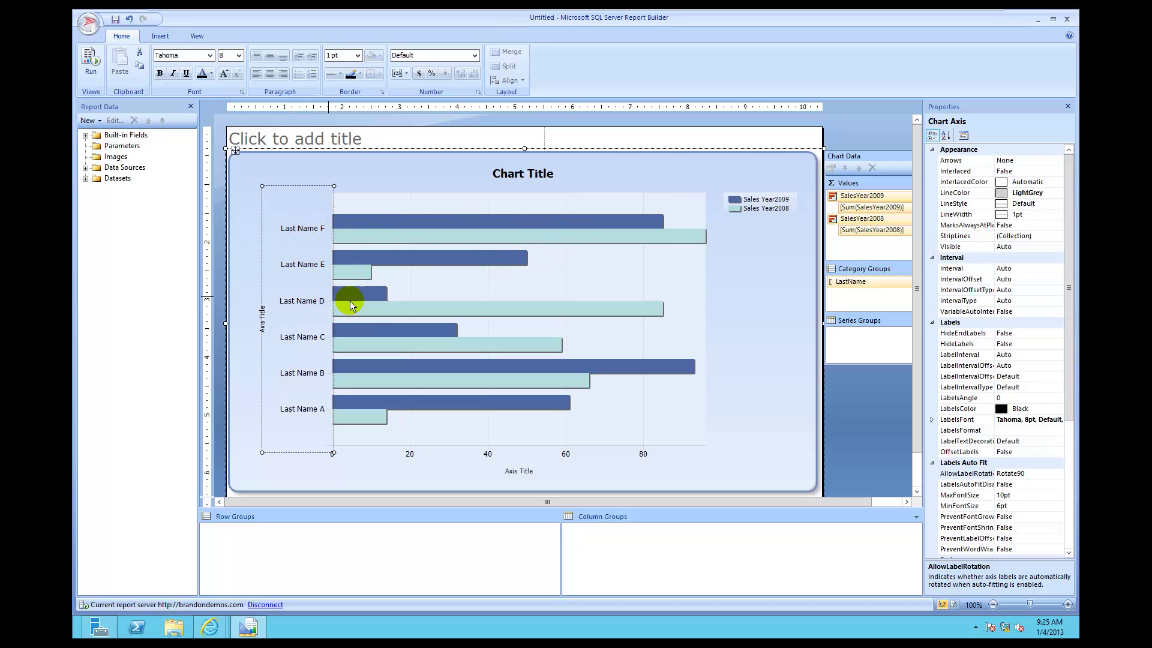
pyautogui.click(90, 61)
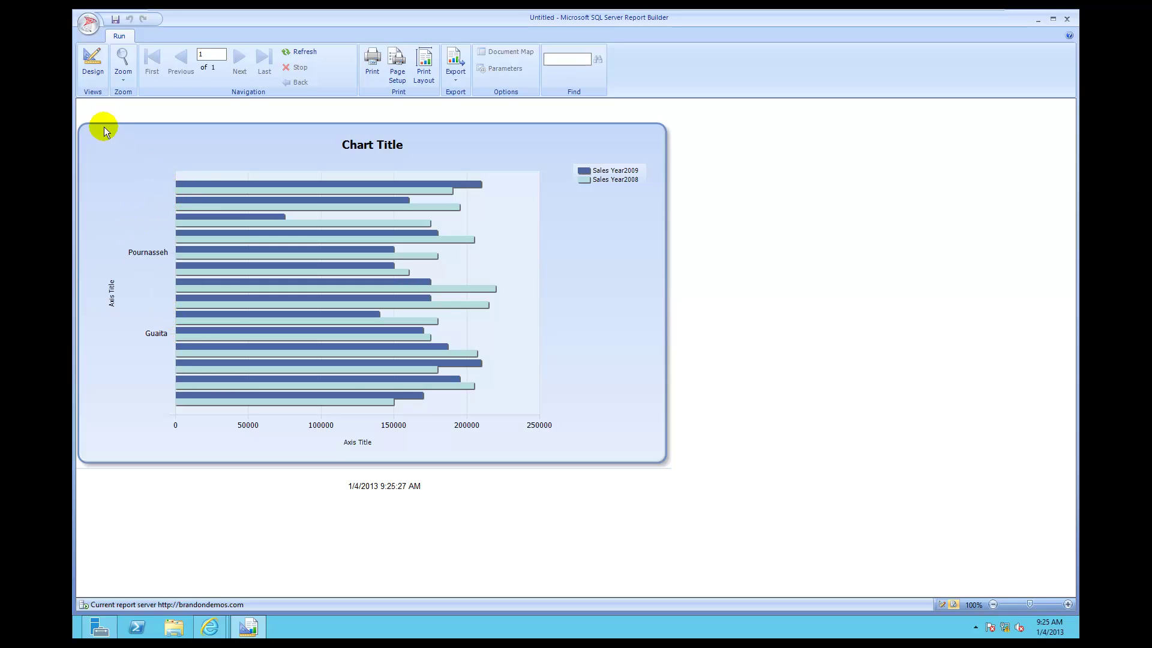
# - In Vertical Axis Properties, change the axis Interval from Auto to 1
pyautogui.click(90, 71)
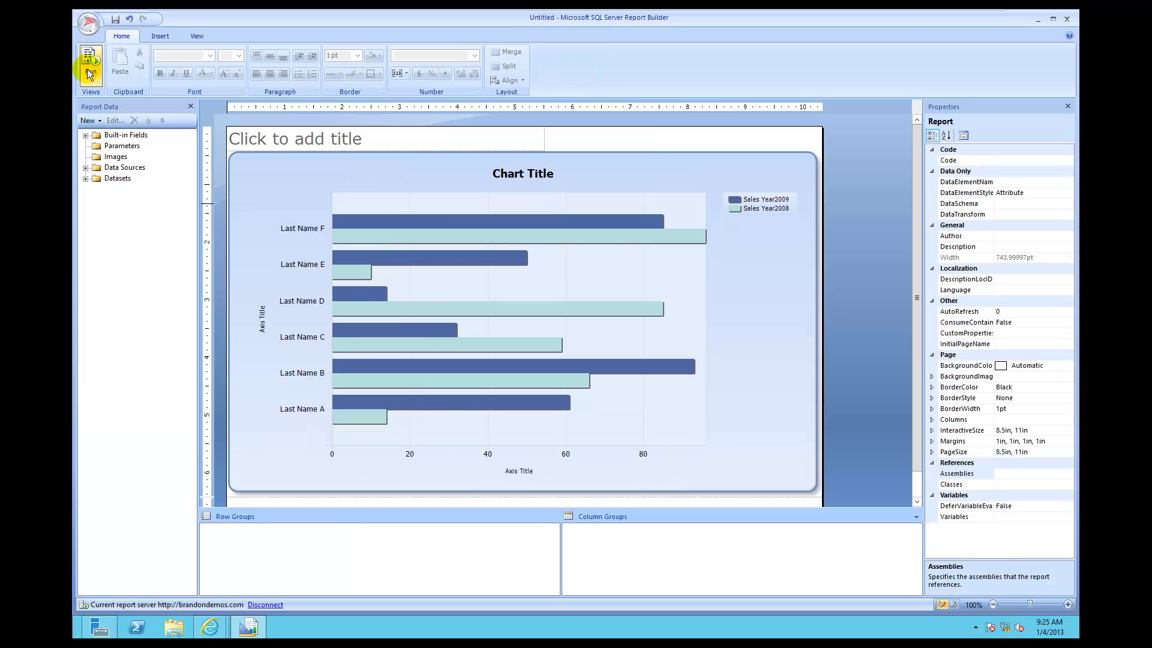
pyautogui.click(289, 230)
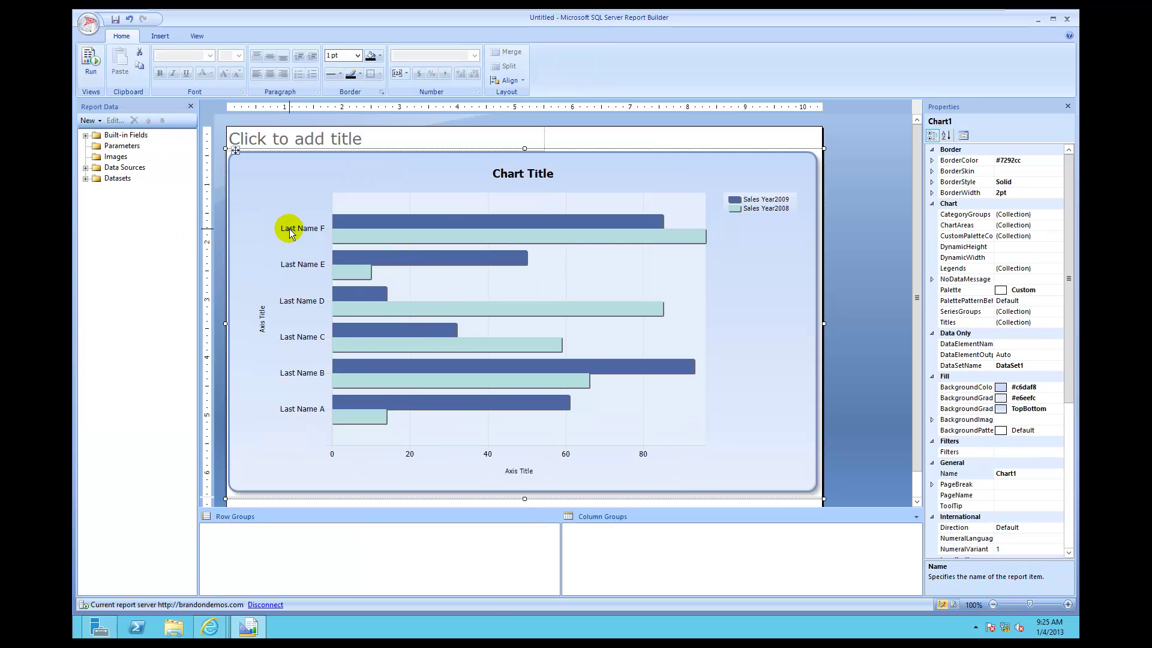
pyautogui.click(294, 228)
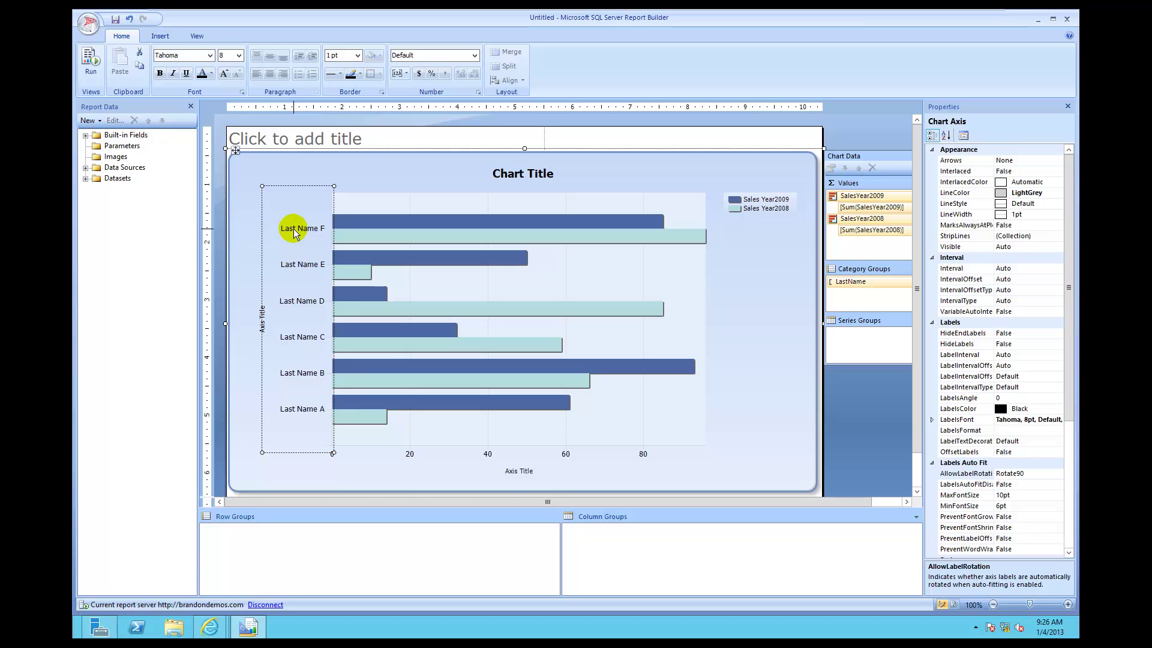
pyautogui.rightClick(293, 229)
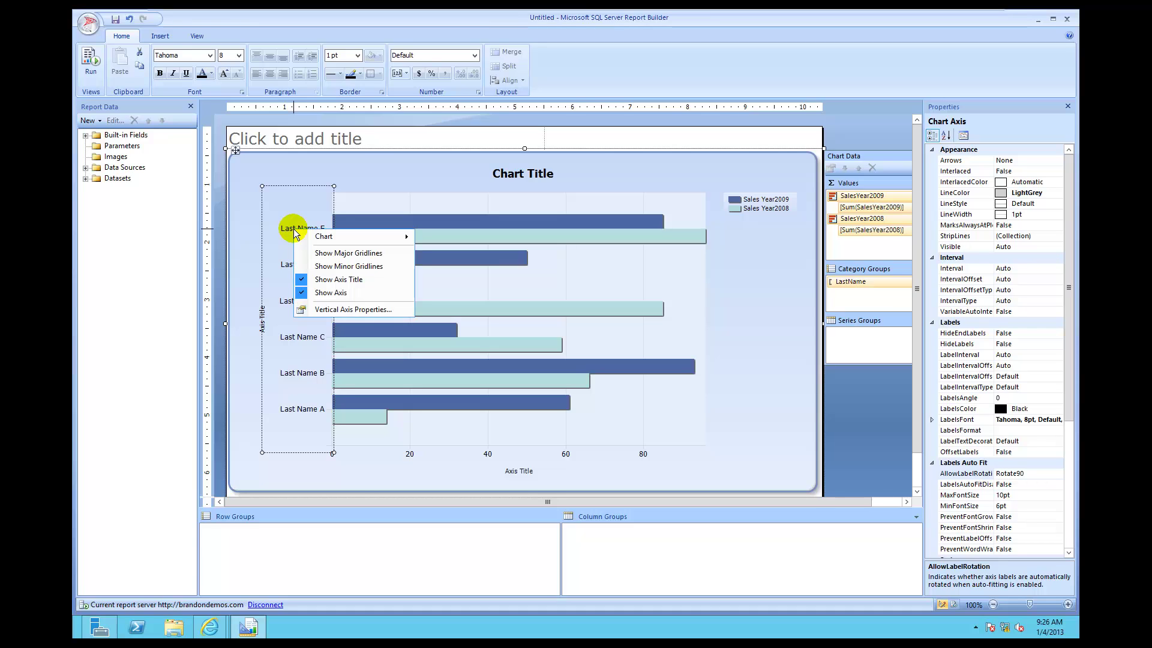
pyautogui.click(324, 309)
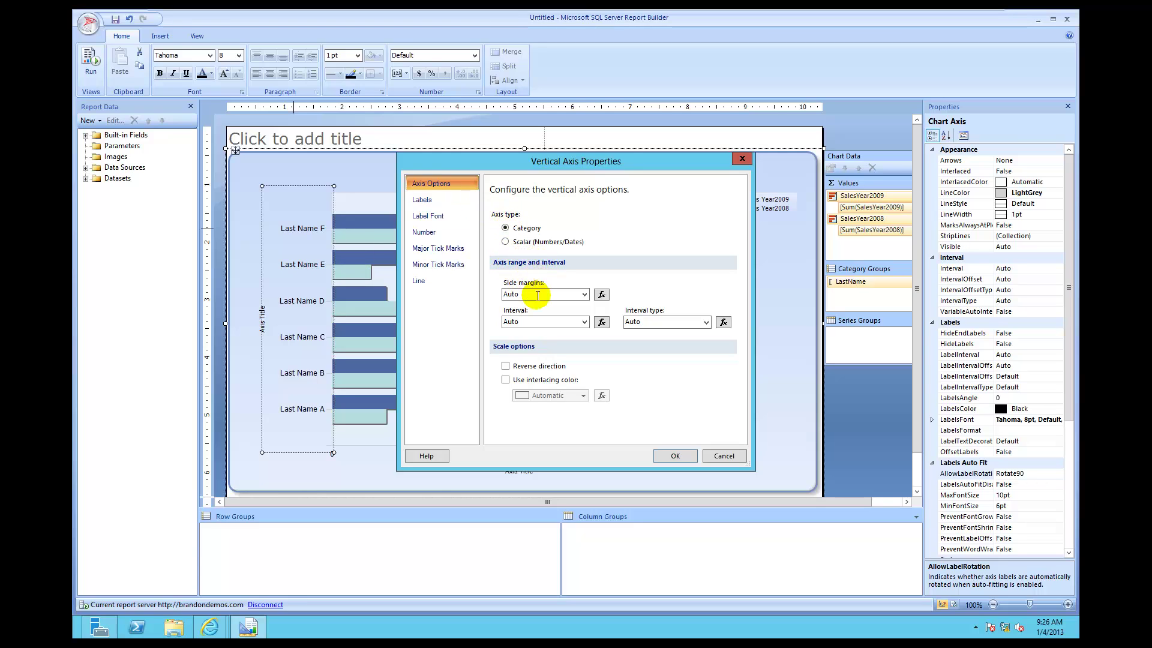
pyautogui.click(529, 326)
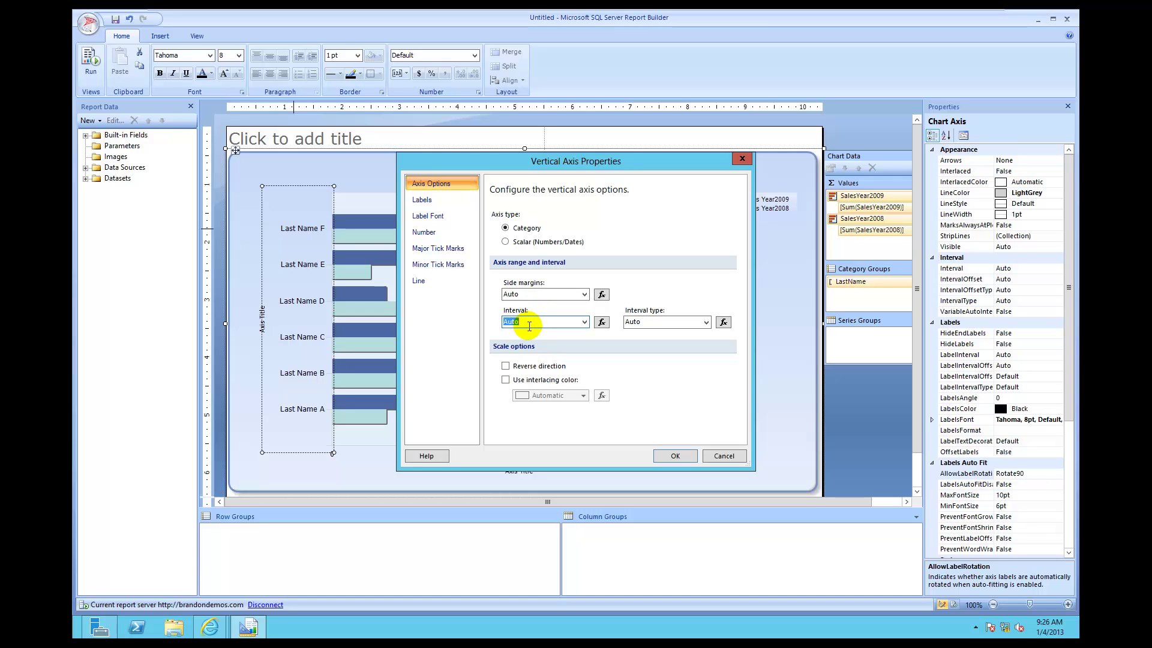
pyautogui.press('BackSpace')
pyautogui.click(673, 456)
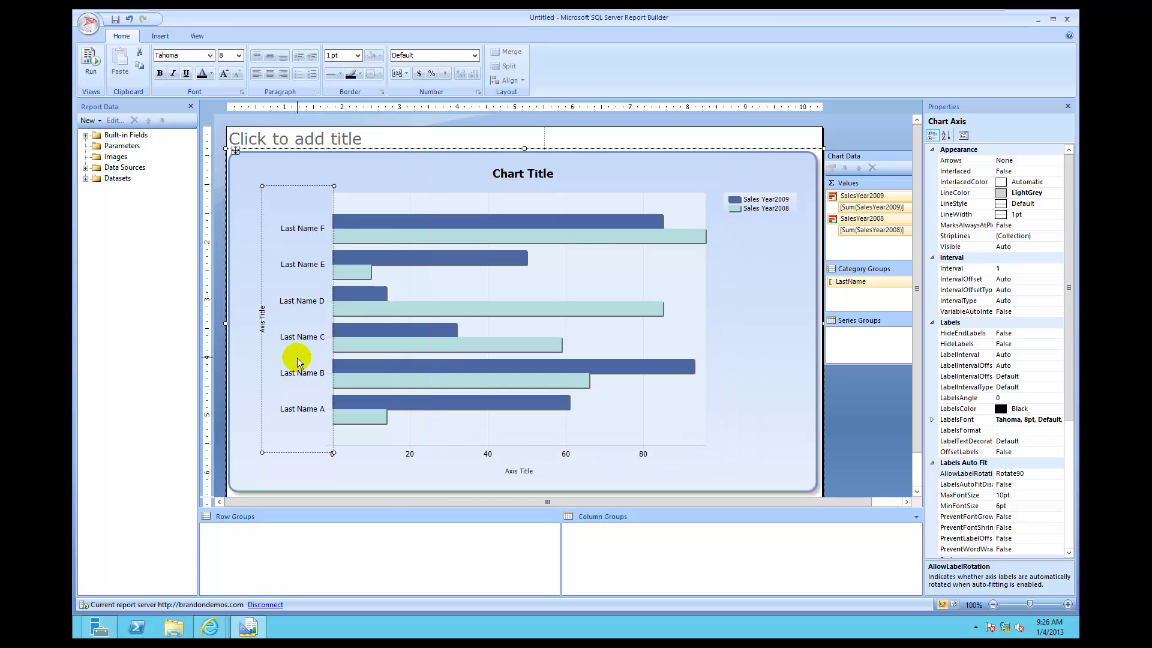
# - Turn off Show Axis Title for the chart's vertical axis title
pyautogui.click(262, 335)
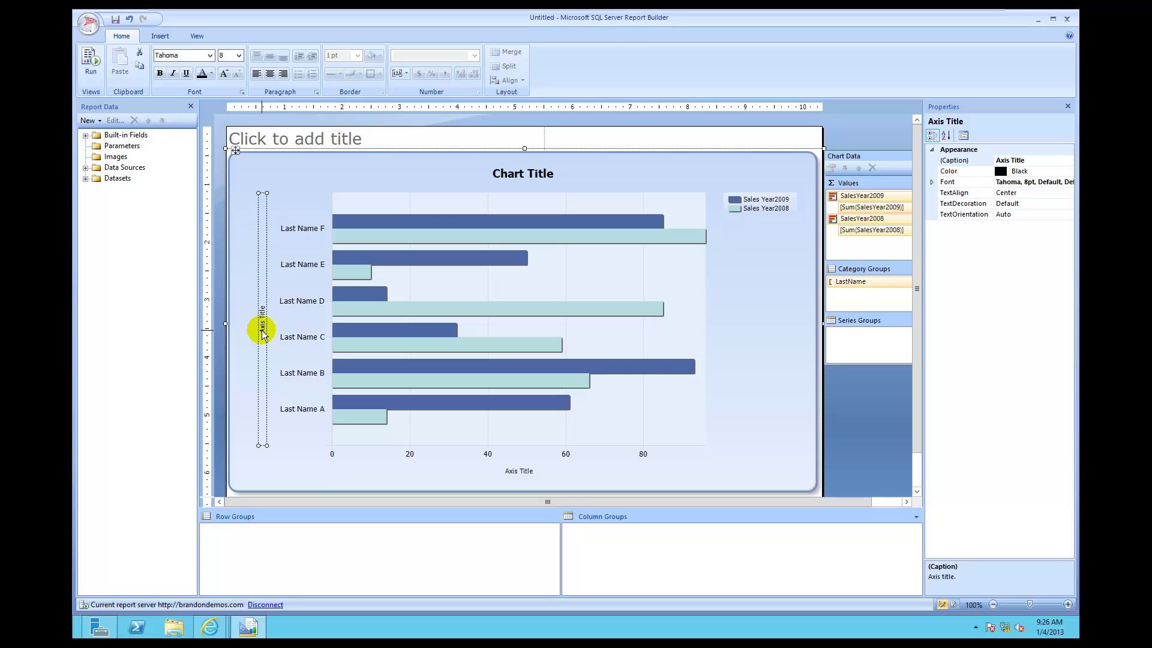
pyautogui.rightClick(262, 334)
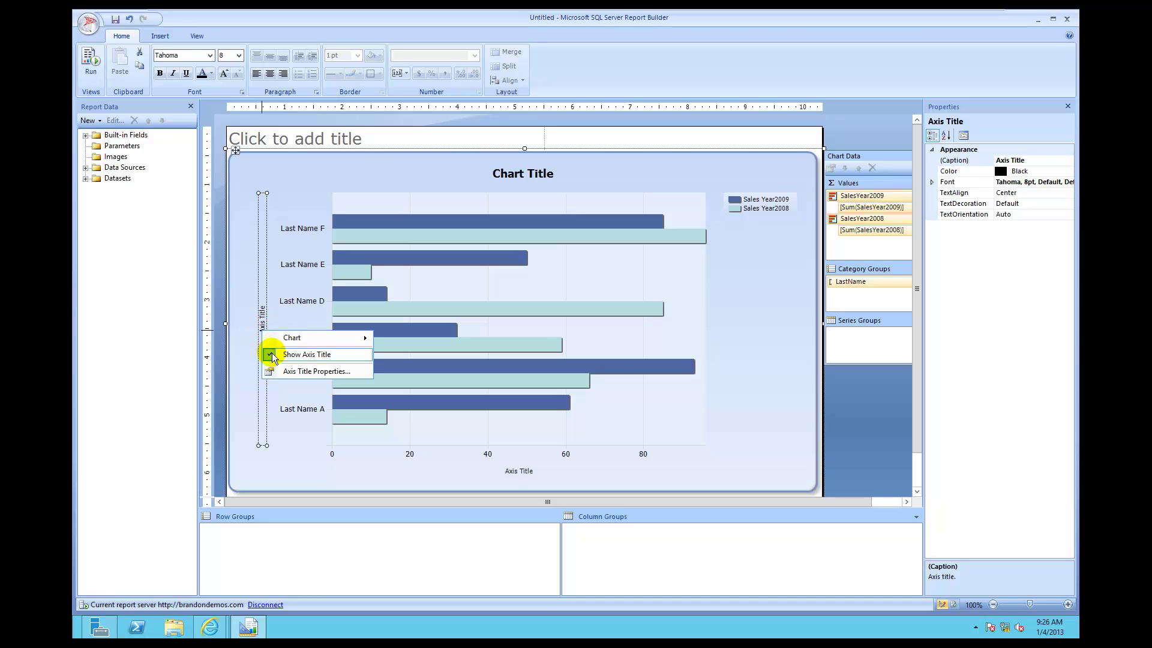
pyautogui.click(273, 355)
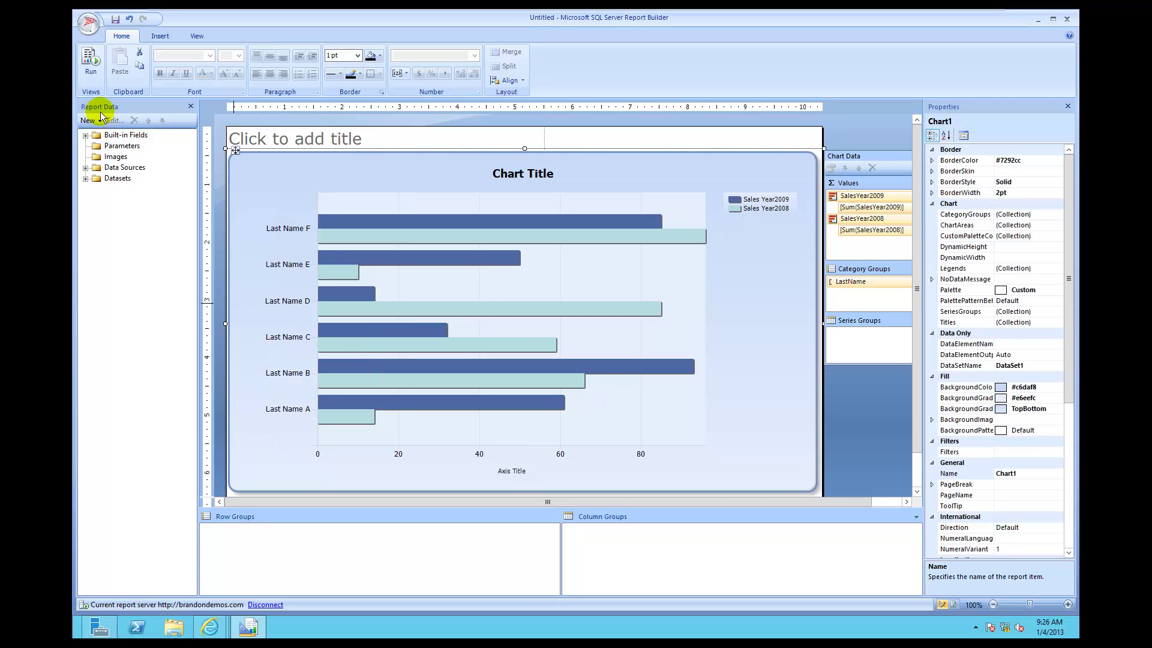
# - Run the report to confirm all 14 salespeople, from Zeng to Alverca, are labelled
pyautogui.click(91, 70)
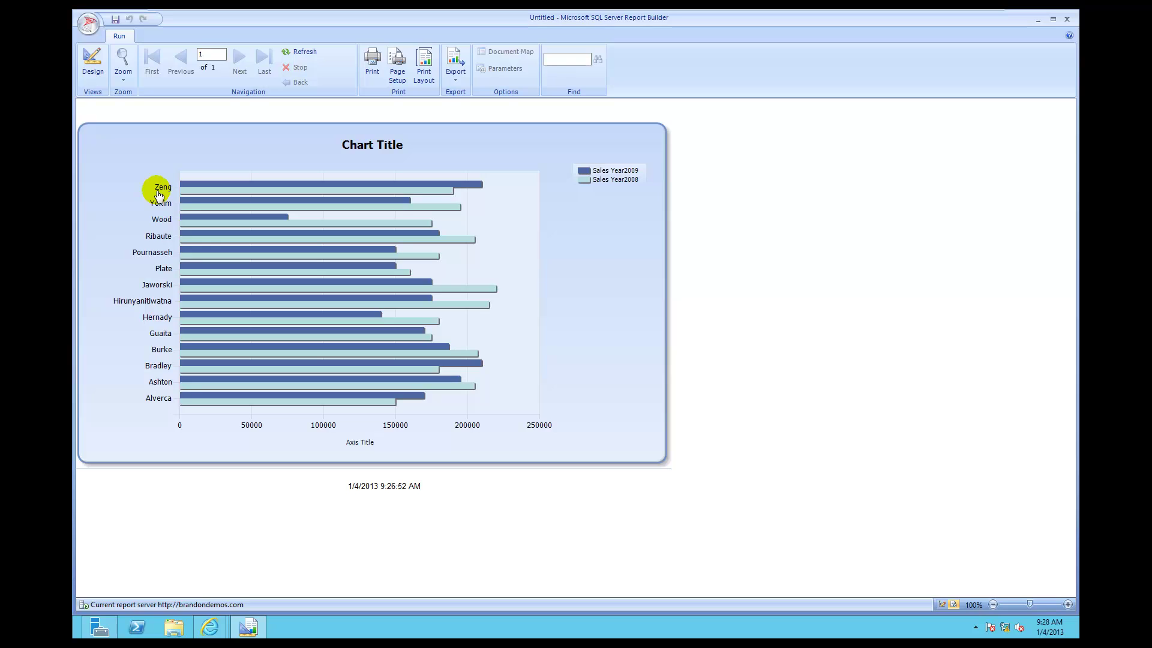
# - Switch back to Design view and select the chart's plot area to show the Chart Data pane
pyautogui.click(88, 72)
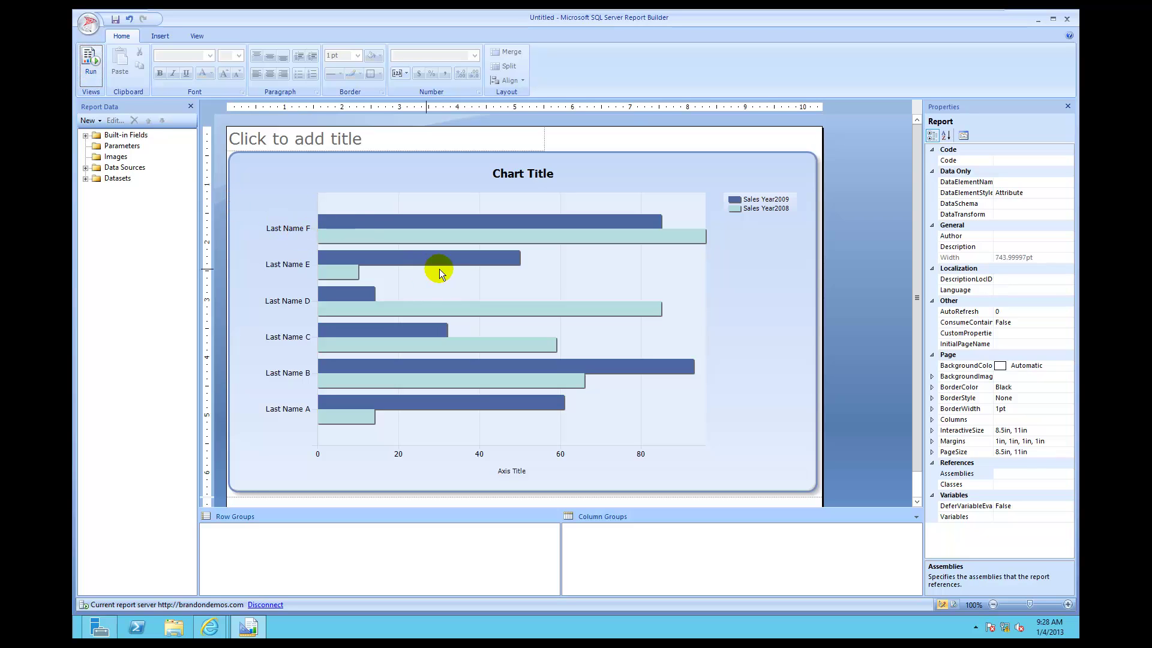
pyautogui.click(620, 279)
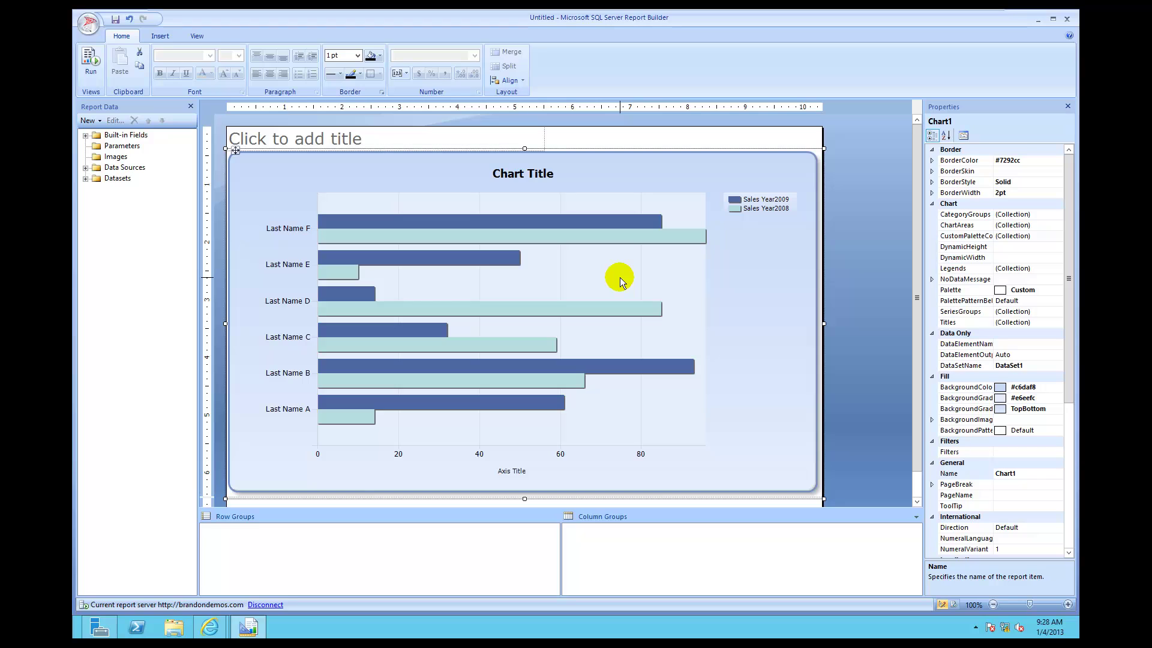
pyautogui.click(626, 278)
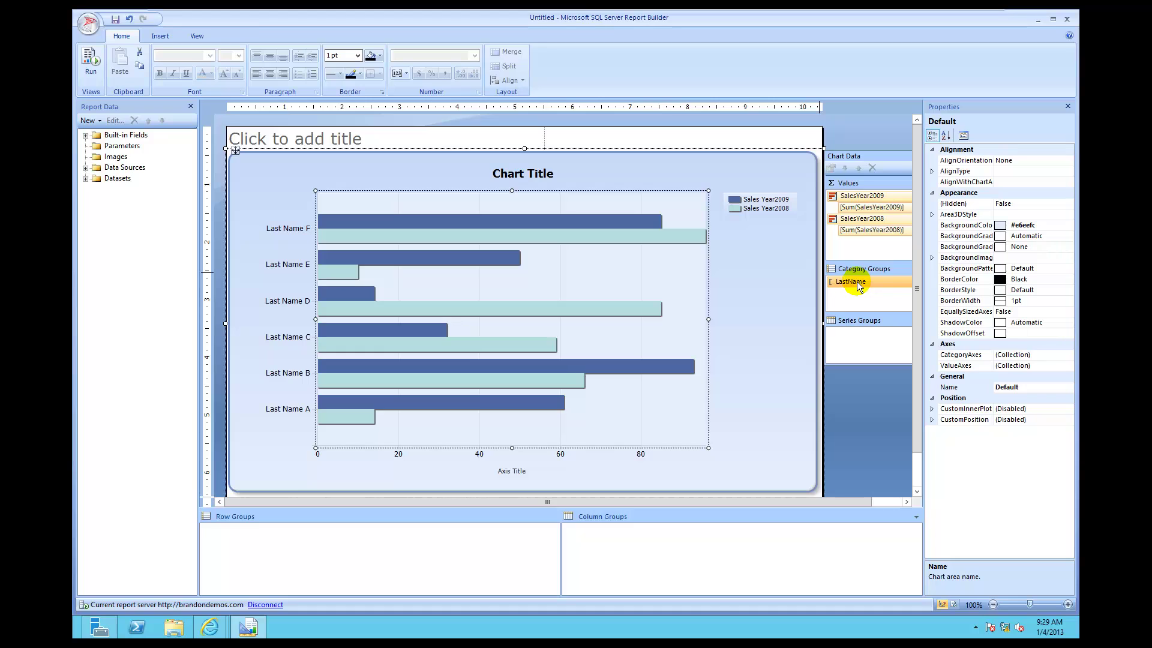
# - Open Category Group Properties for the chart's LastName category group
pyautogui.rightClick(857, 282)
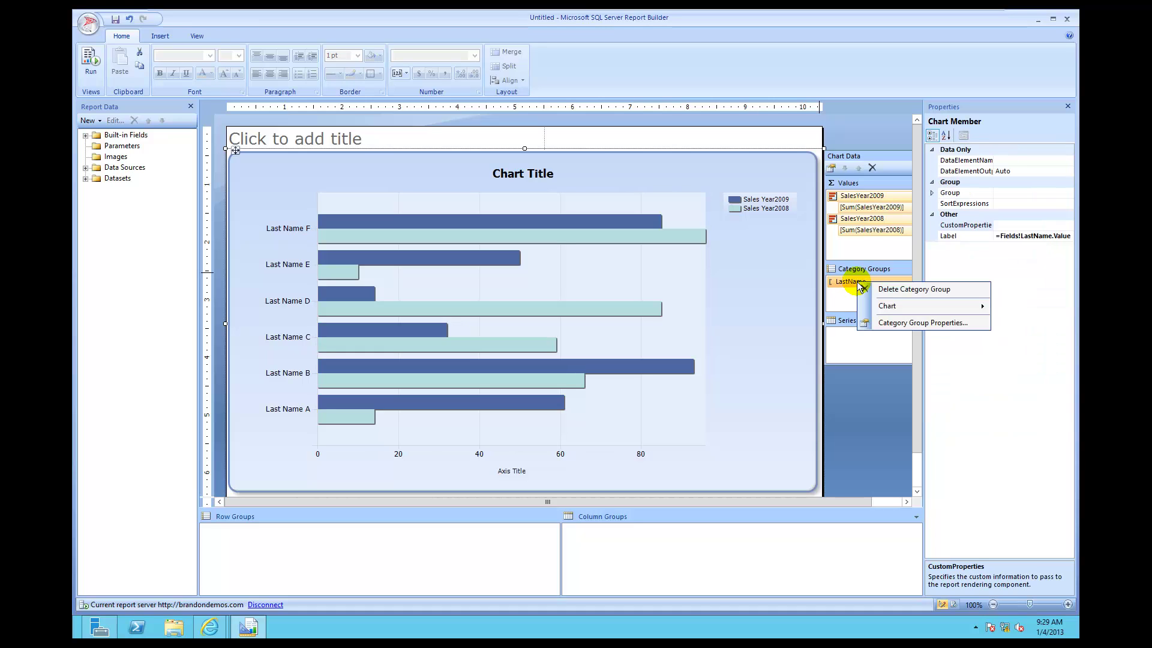
pyautogui.click(880, 323)
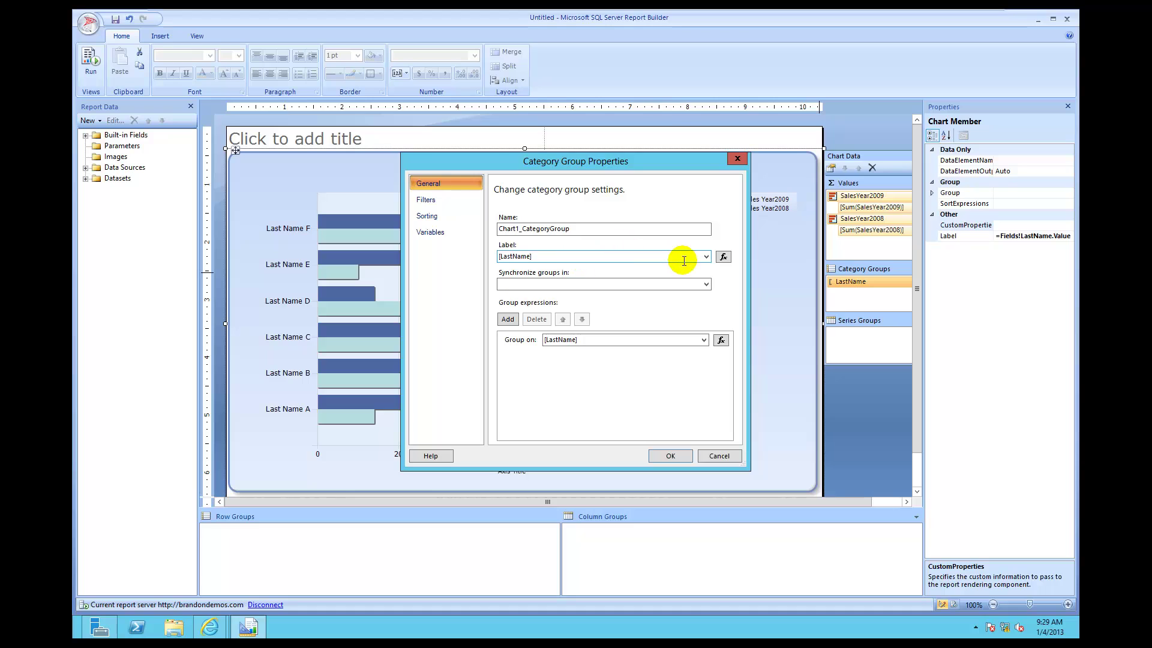
# - Set the LastName group label to the expression =Fields!LastName.Value & ", " & Fields!FirstName.Value
pyautogui.click(721, 257)
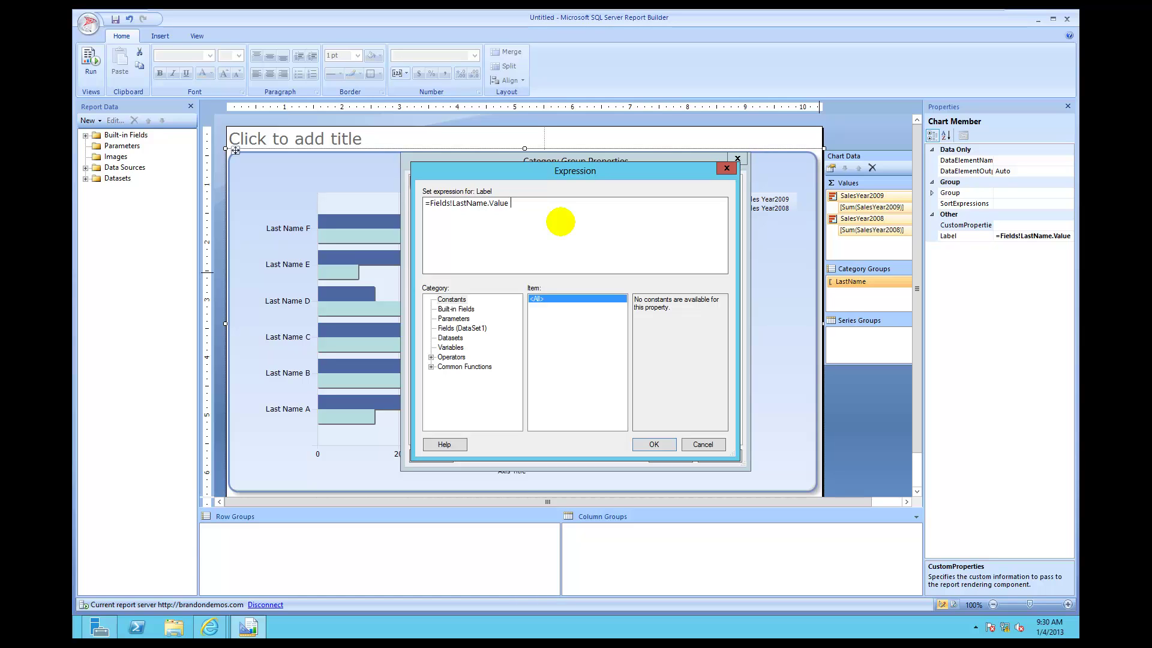
pyautogui.write('&')
pyautogui.write('", "')
pyautogui.write('& Fields!FirstName.Value')
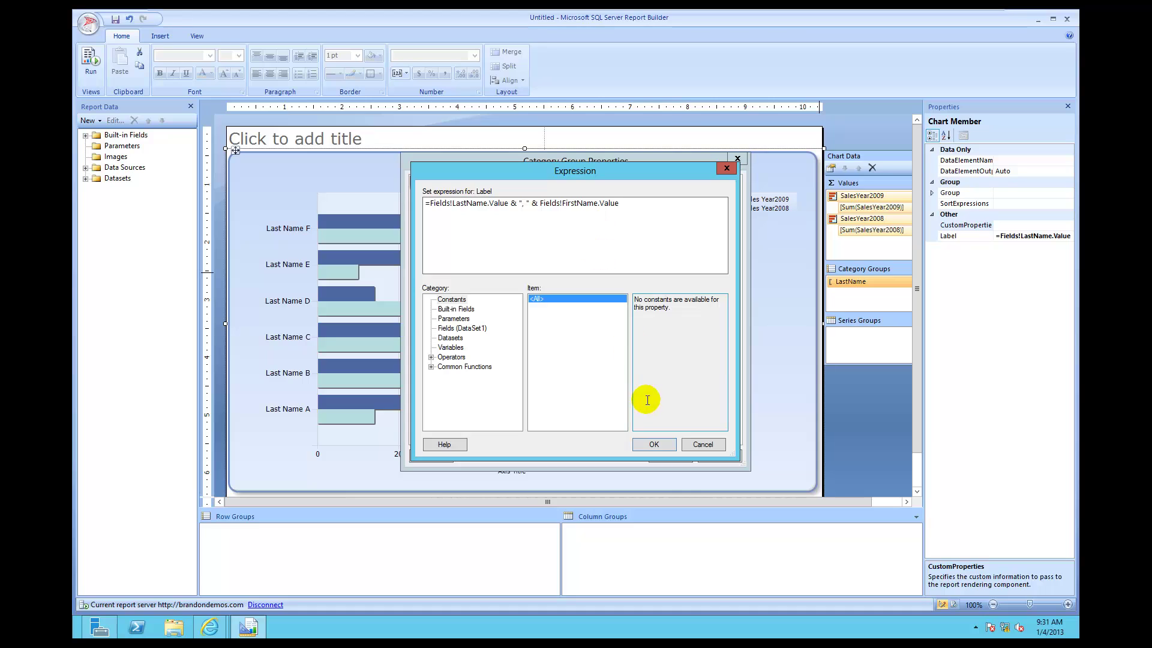
pyautogui.click(653, 444)
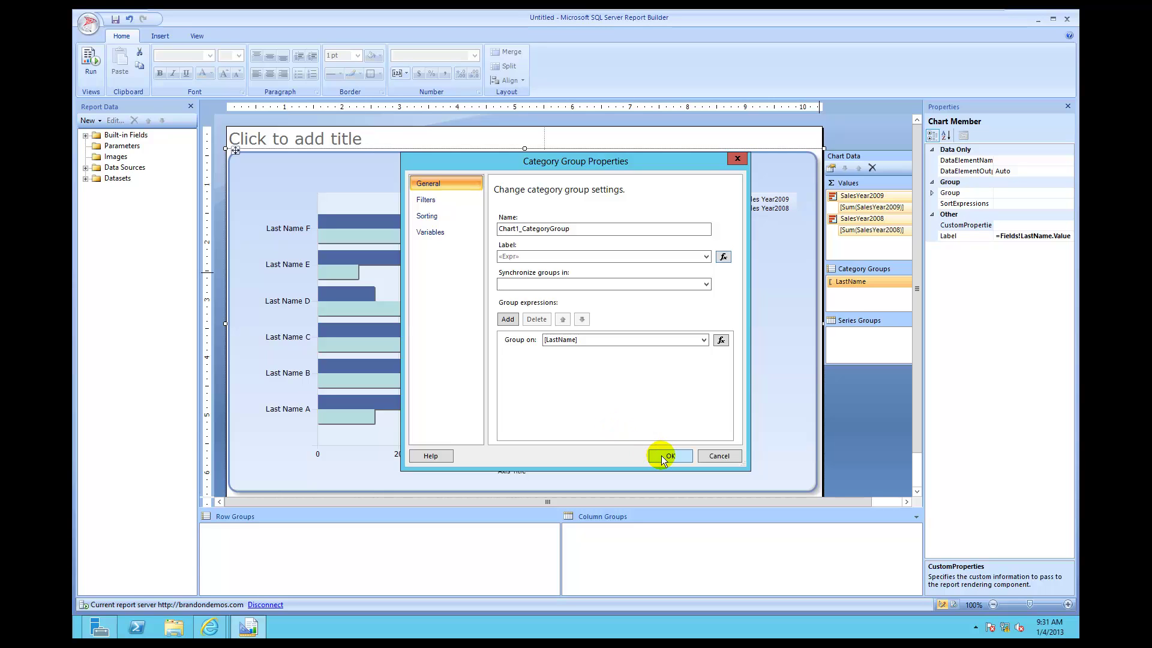
# - Confirm the group settings and run the report to see 'Last, First' labelled bars
pyautogui.click(661, 455)
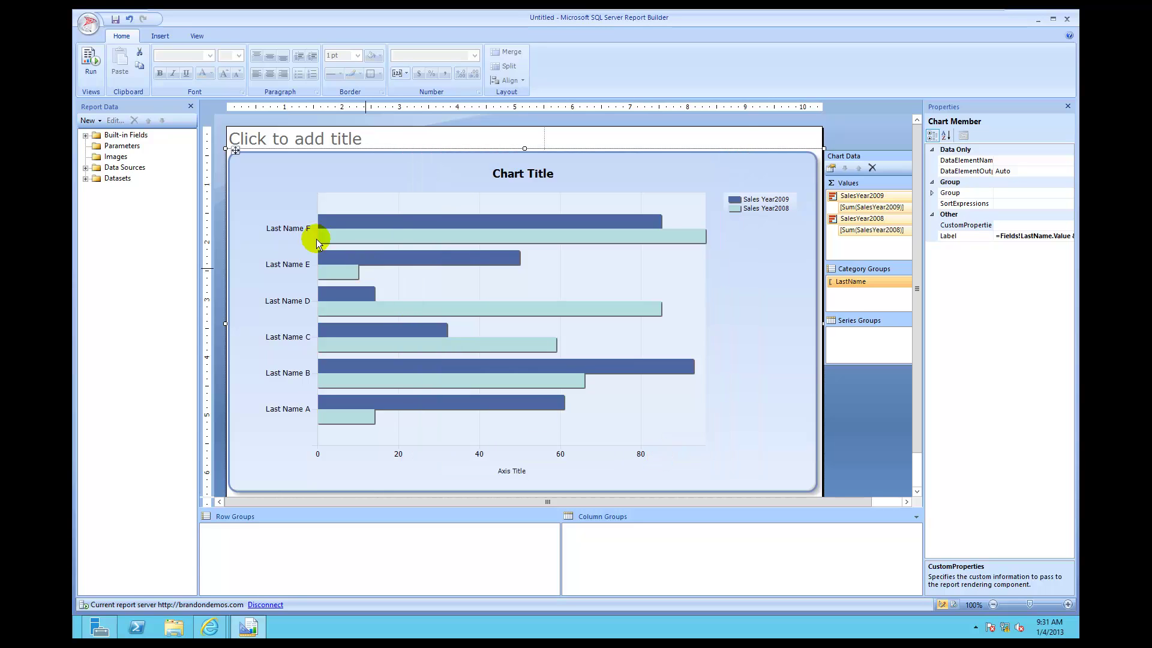
pyautogui.click(95, 62)
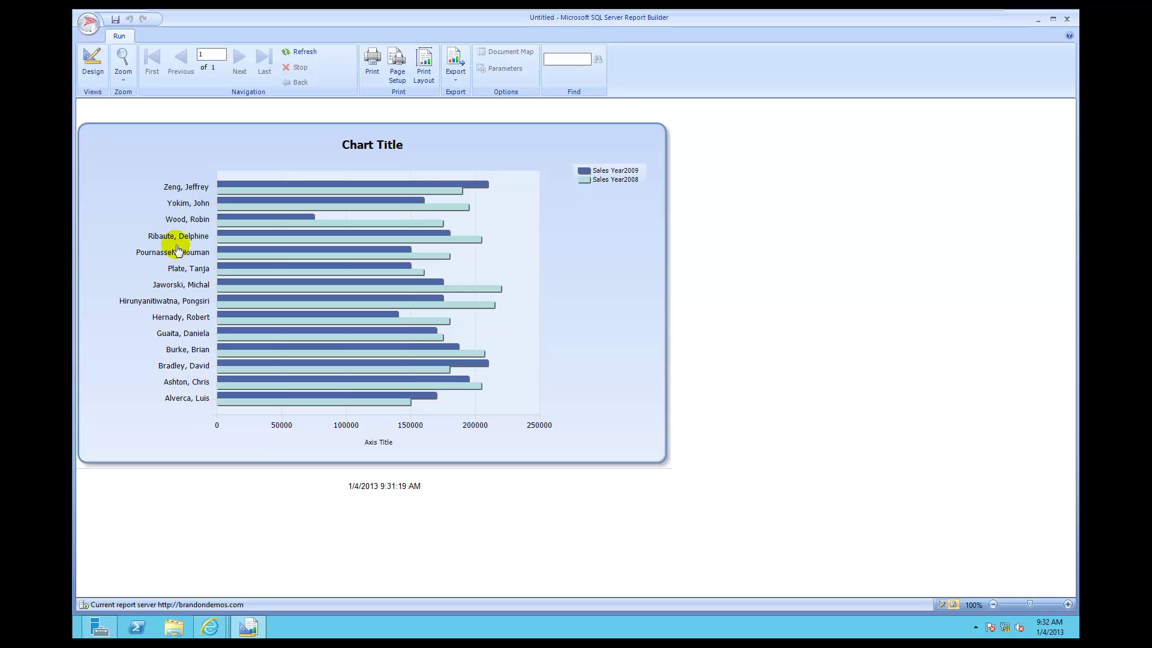
# - Back in design view, show the Sorting page of the LastName category group's properties
pyautogui.click(91, 66)
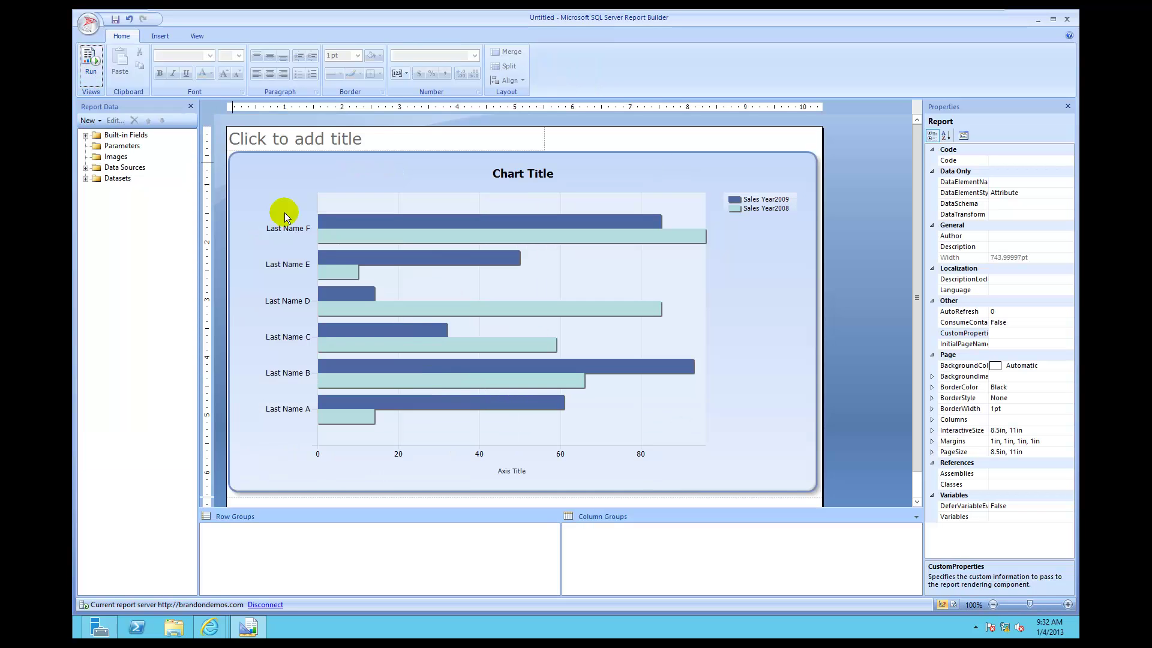
pyautogui.click(565, 285)
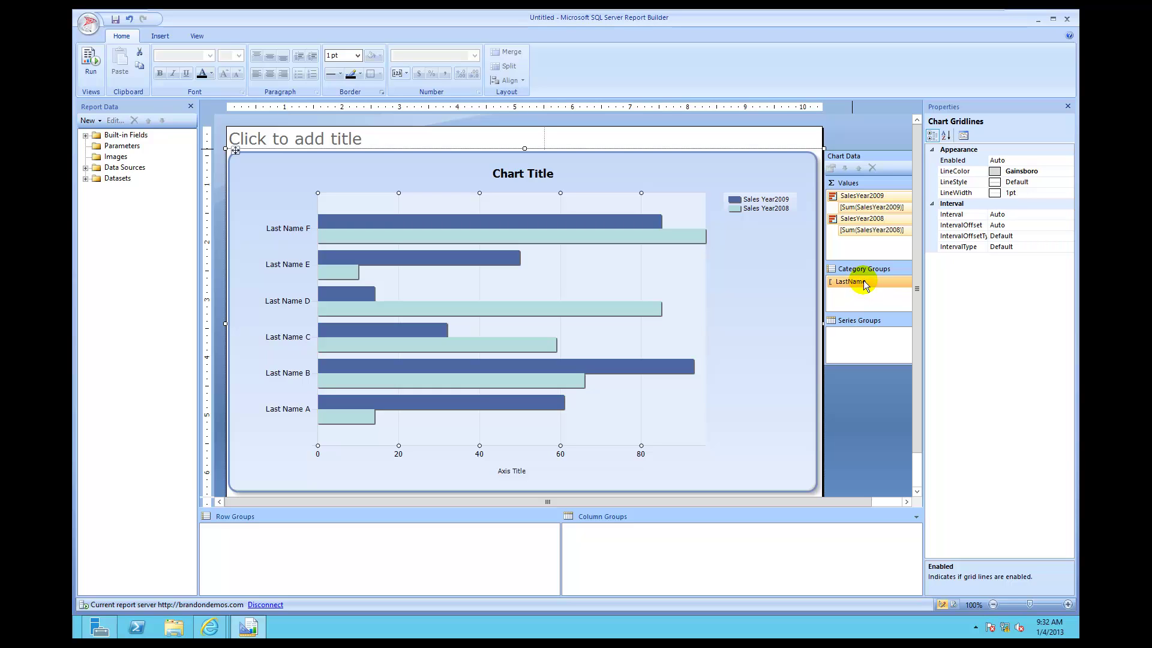
pyautogui.rightClick(864, 281)
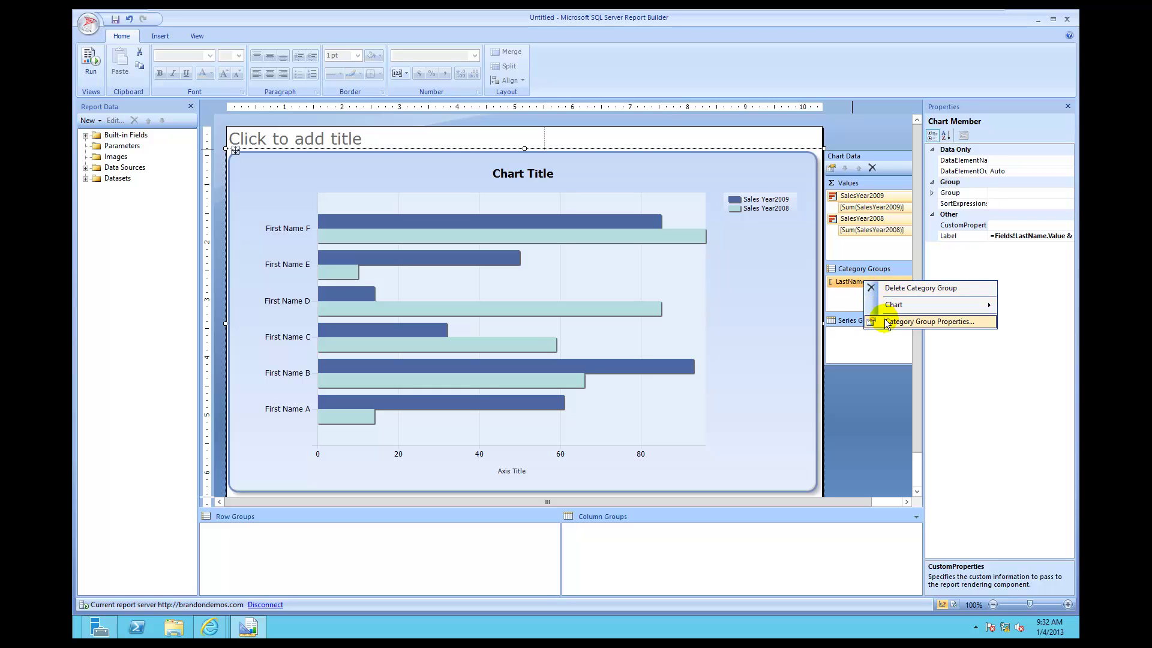
pyautogui.click(928, 322)
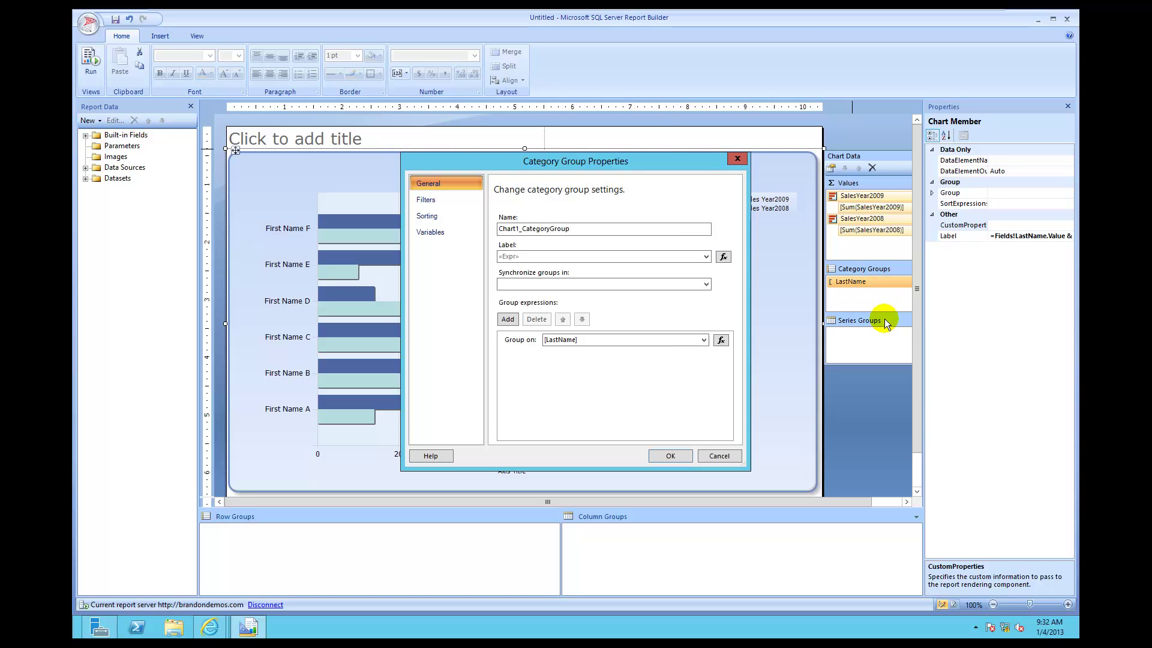
pyautogui.click(441, 217)
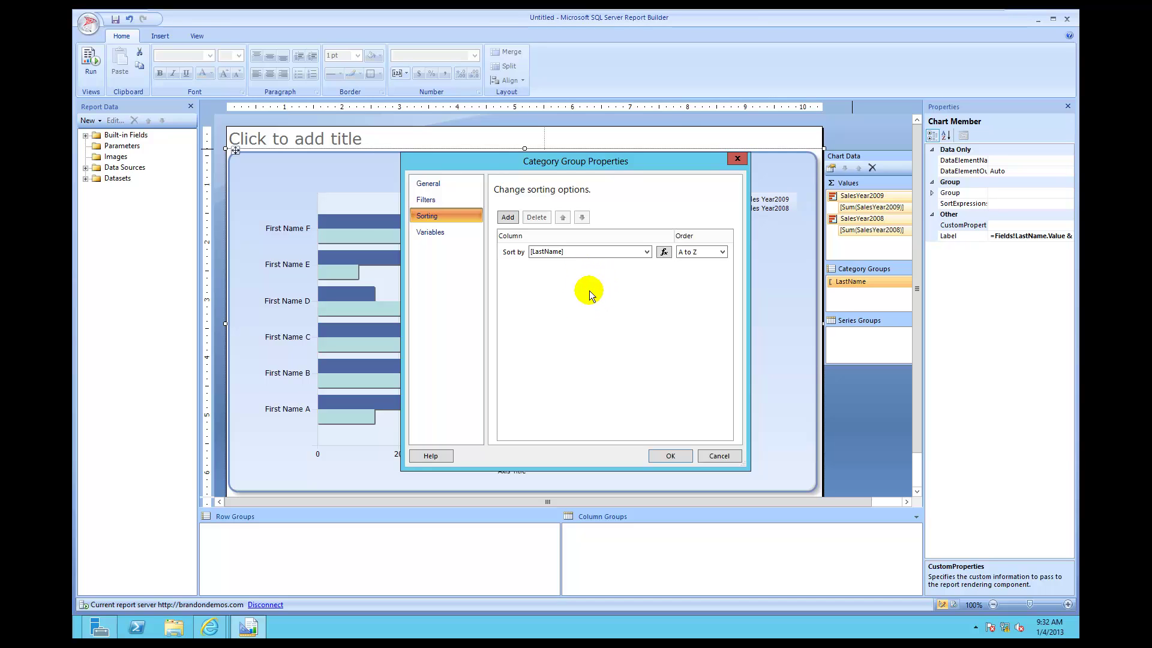
# - Extend the sort-by expression to =Fields!LastName.Value & ", " & Fields!FirstName.Value
pyautogui.click(663, 252)
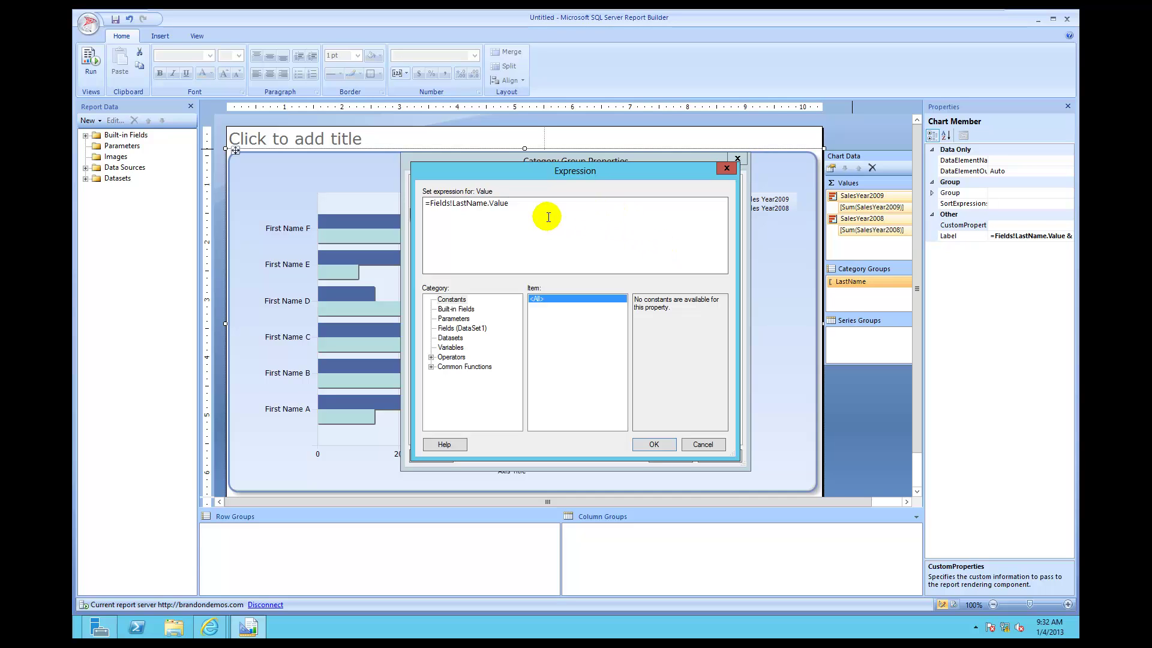
pyautogui.click(526, 206)
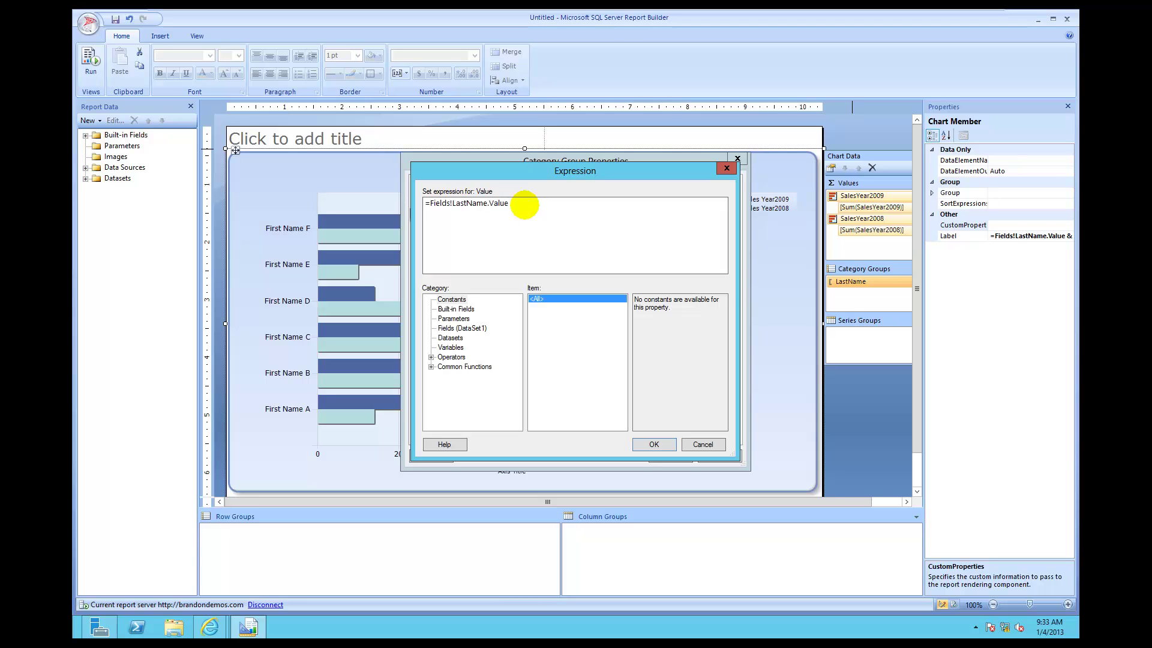
pyautogui.write('& ", " &')
pyautogui.write('Fields!FirstName.Value')
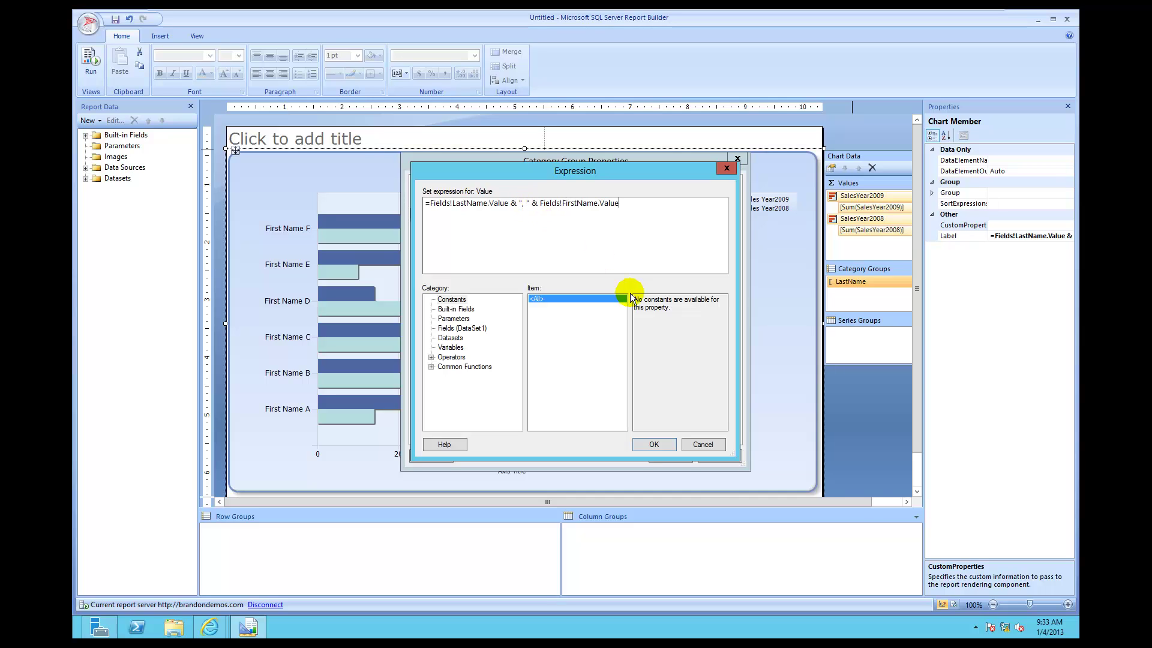
# - Accept the name sort expression, set the order to Z to A, and apply the group changes
pyautogui.click(654, 445)
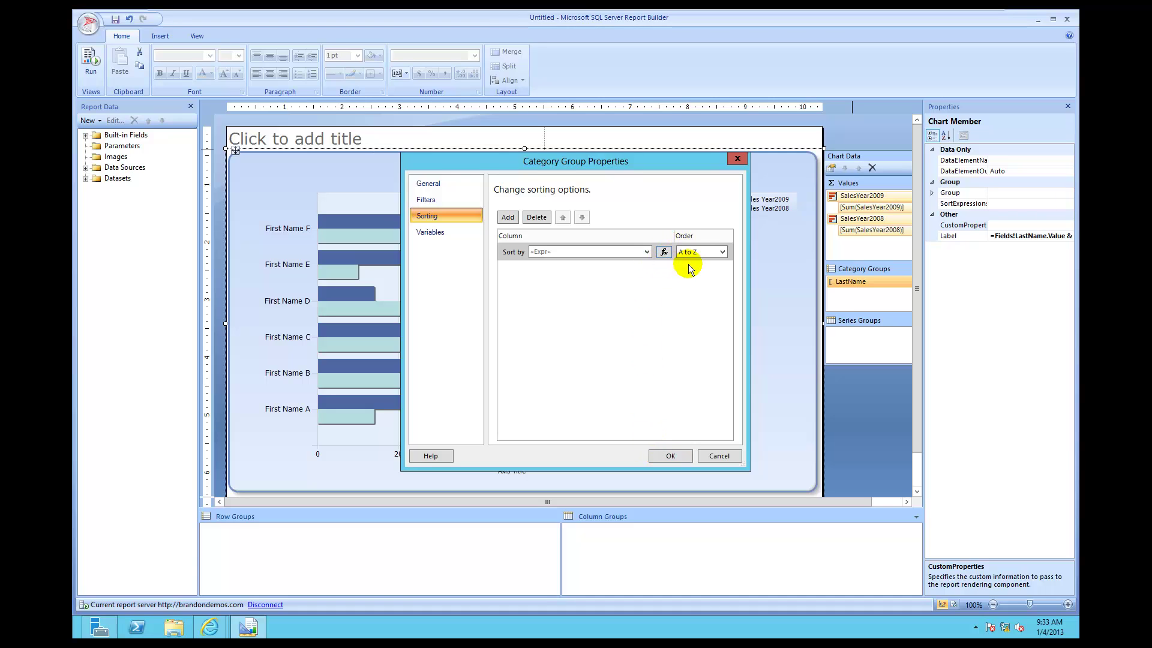
pyautogui.click(724, 252)
pyautogui.click(719, 271)
pyautogui.click(671, 456)
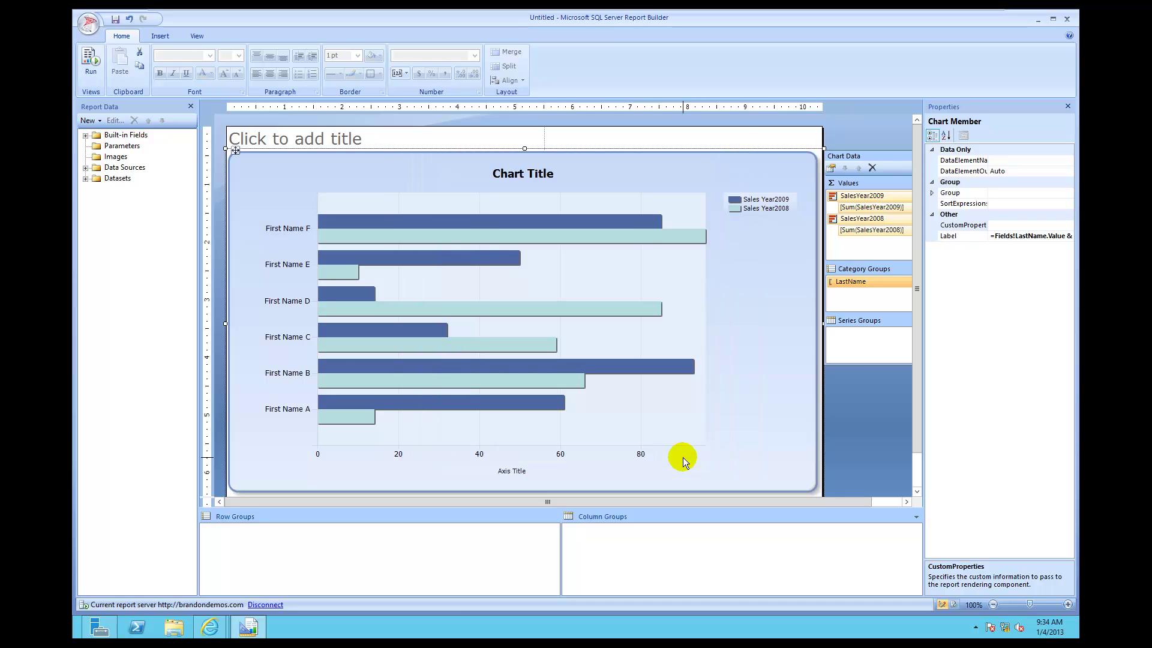
pyautogui.click(88, 62)
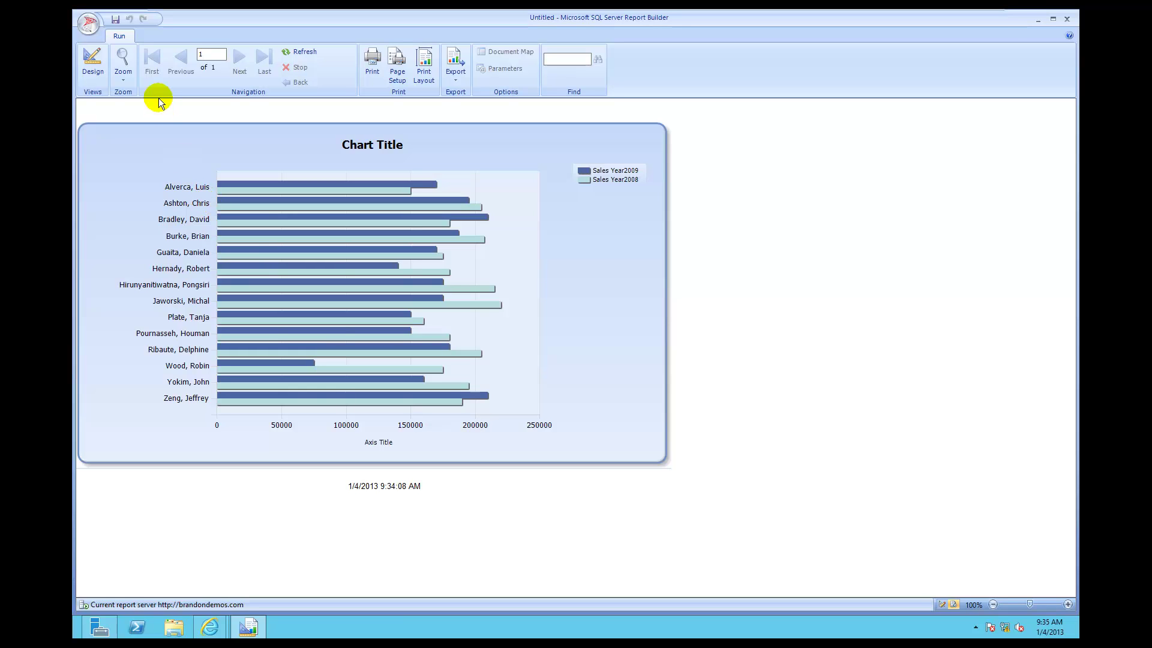
# - In design view, verify the LastName group's Z to A name sort and close its properties unchanged
pyautogui.click(91, 65)
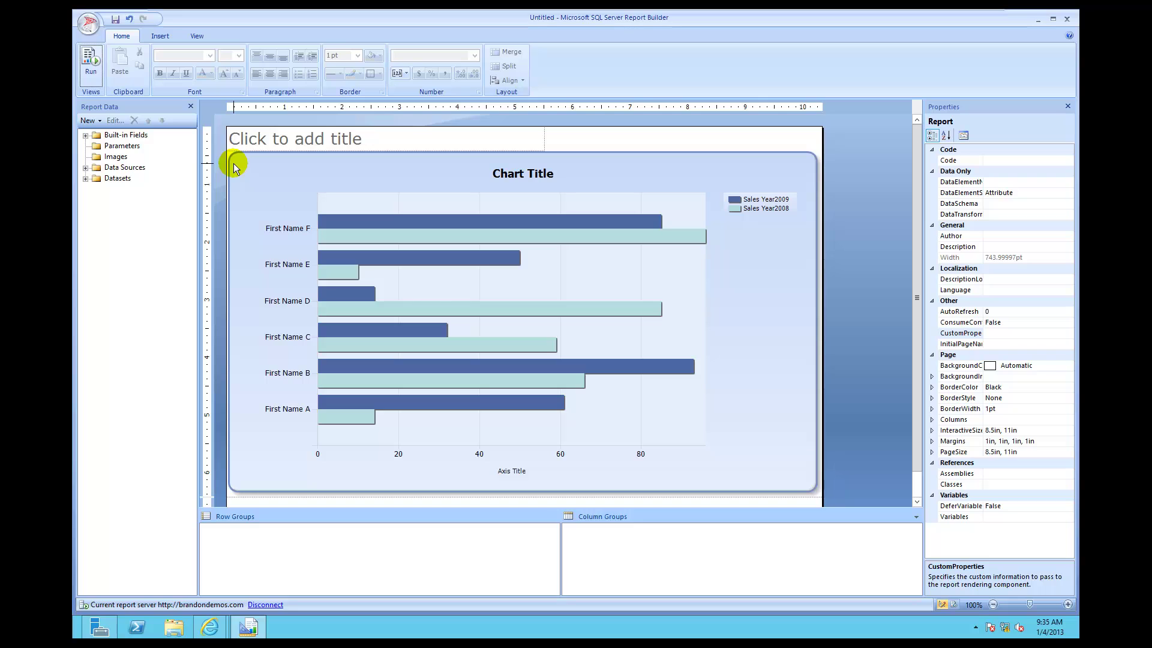
pyautogui.click(674, 265)
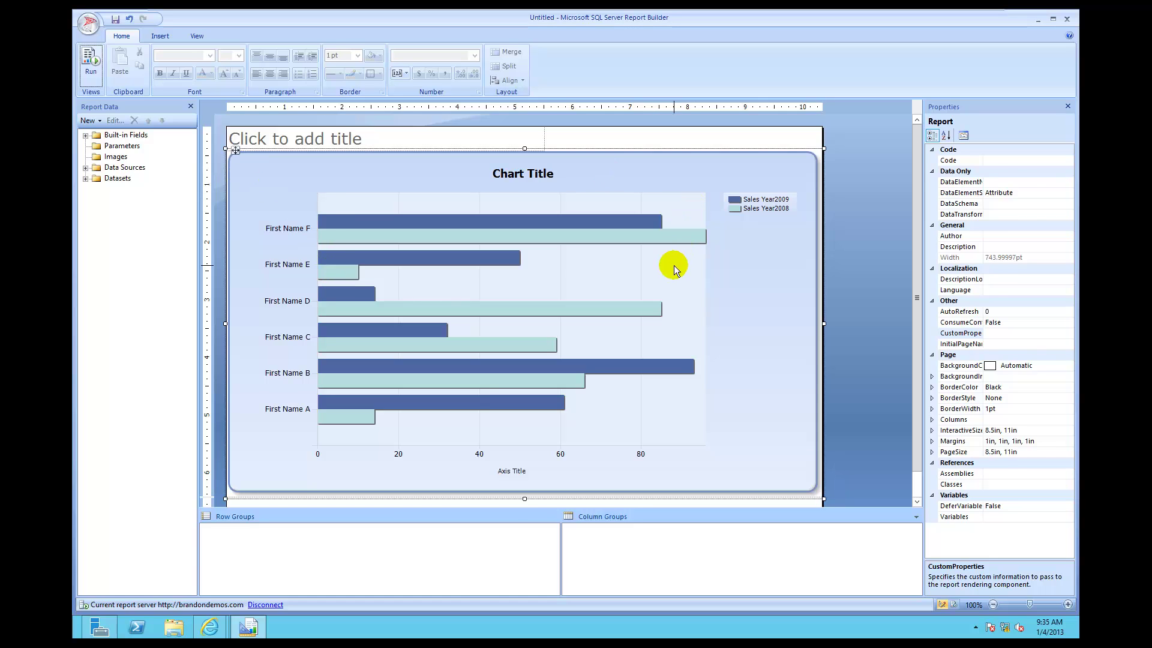
pyautogui.click(674, 265)
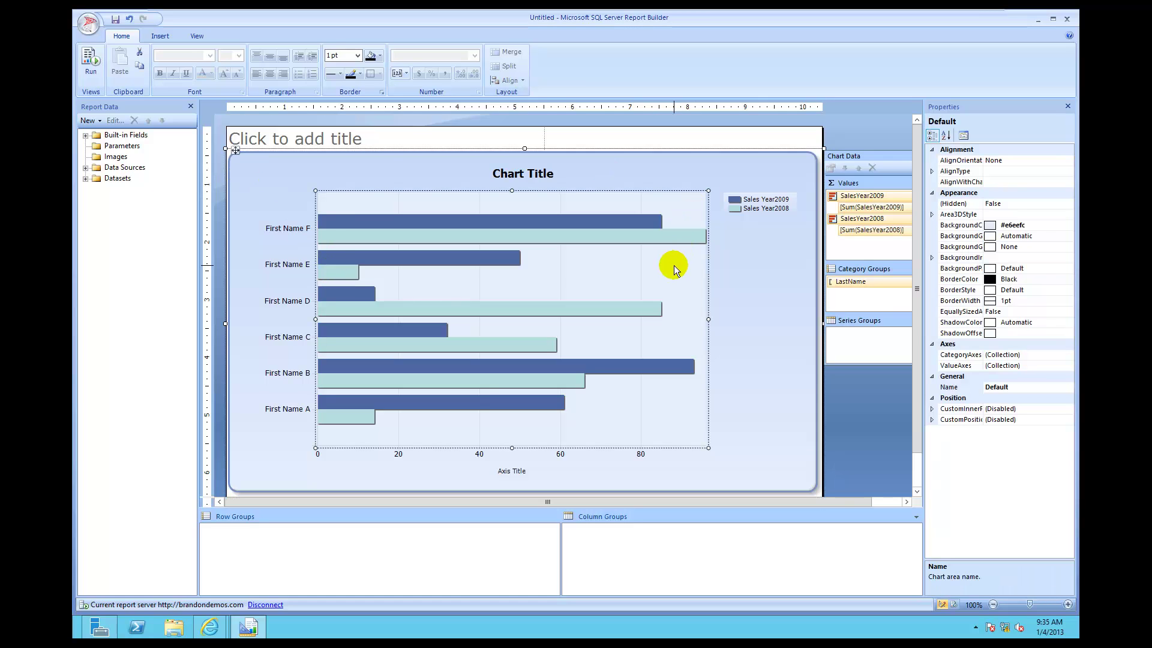
pyautogui.rightClick(842, 286)
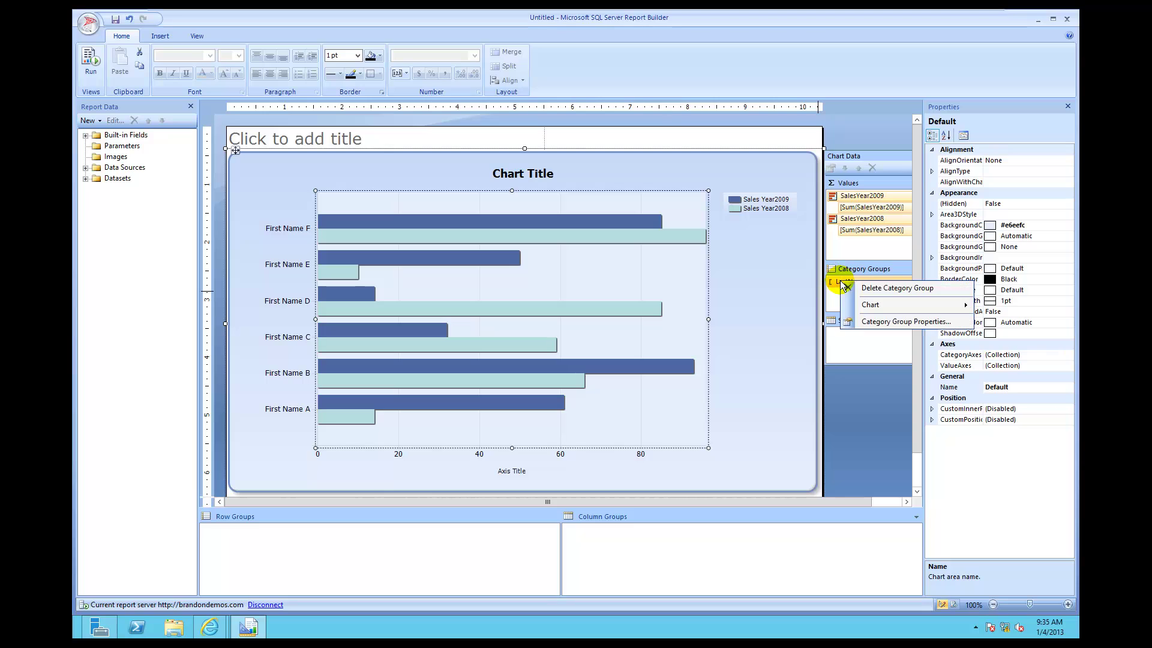
pyautogui.click(866, 322)
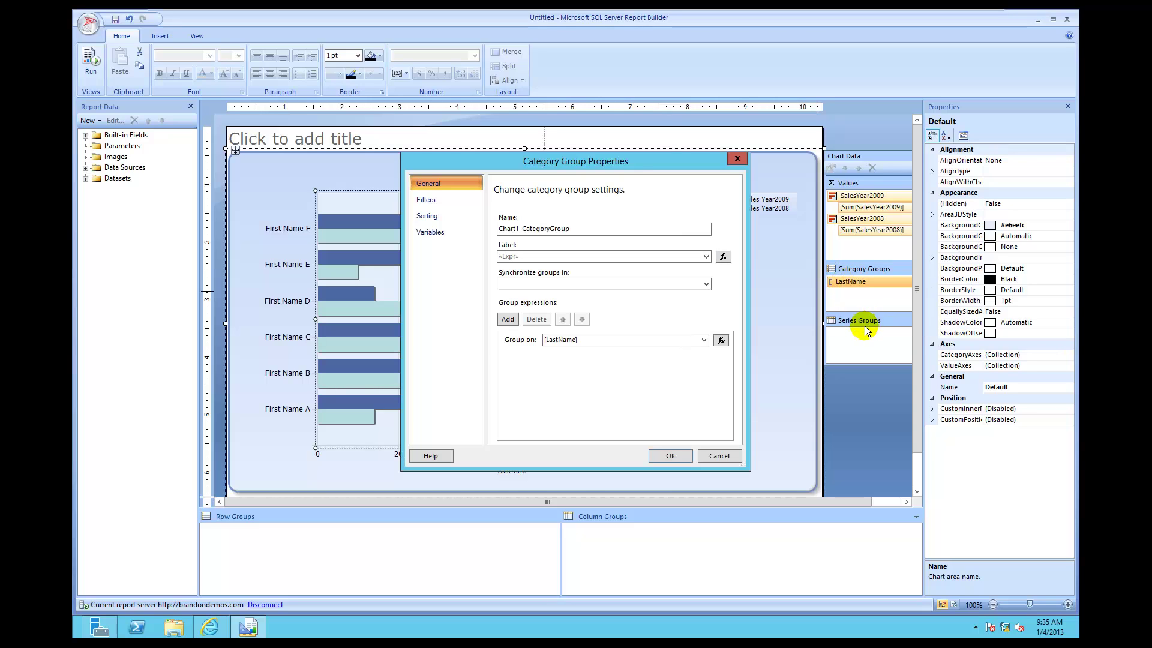
pyautogui.click(427, 215)
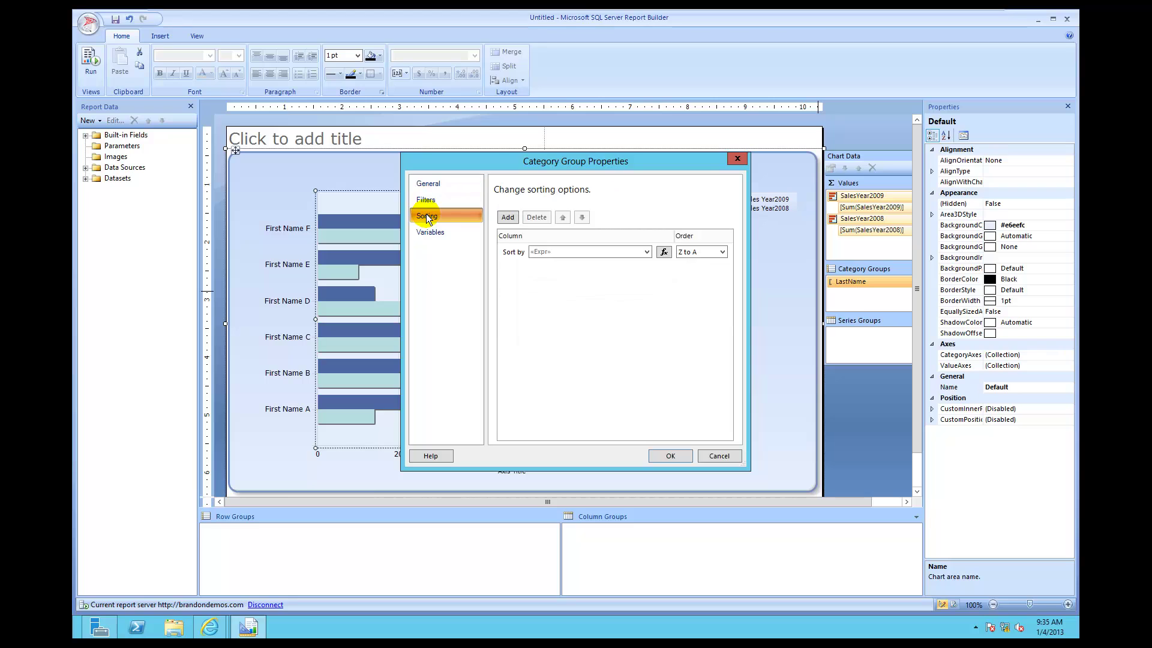
pyautogui.click(672, 457)
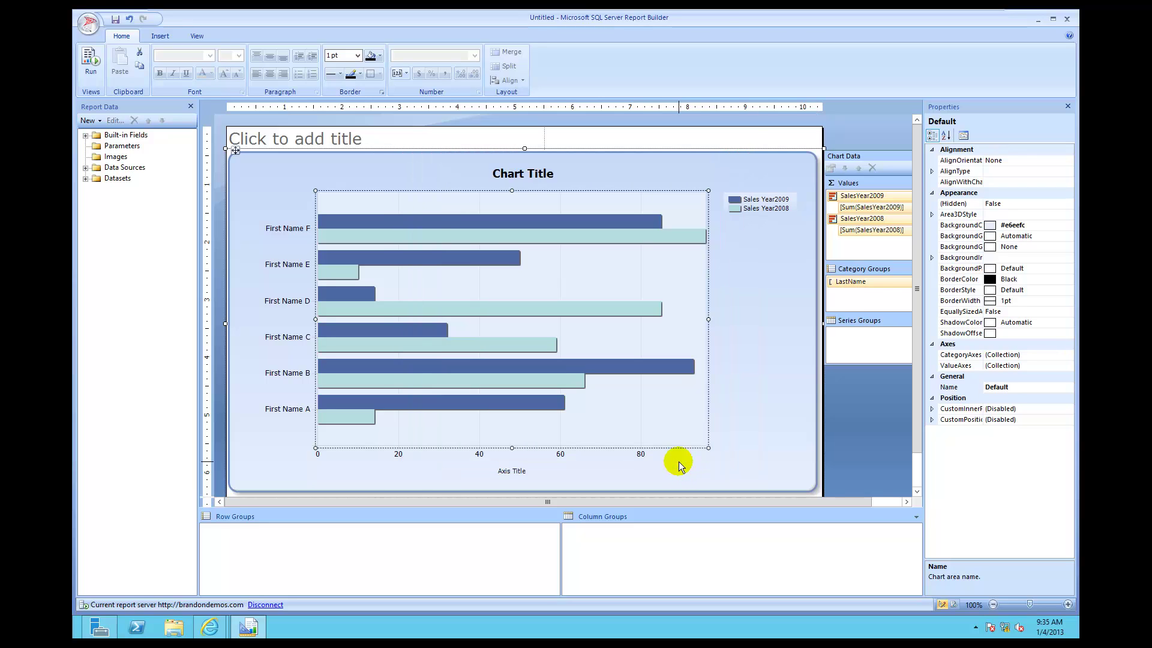
# - Run the report and refresh it twice to re-render the sorted salesperson chart
pyautogui.click(97, 60)
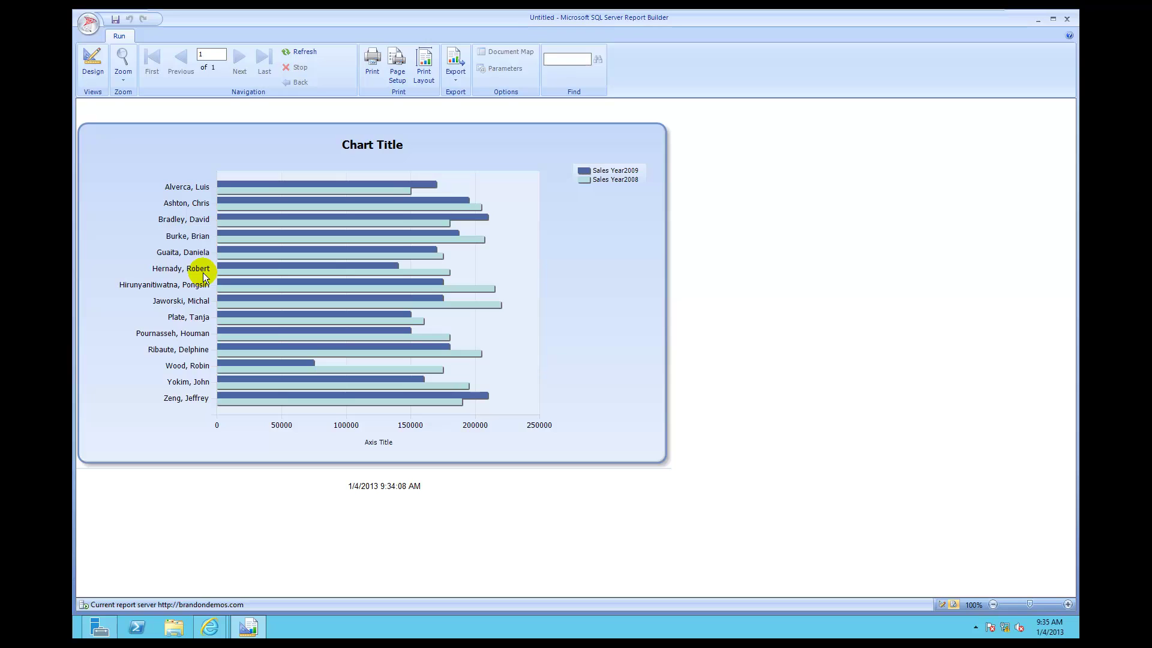
pyautogui.click(303, 53)
pyautogui.click(304, 53)
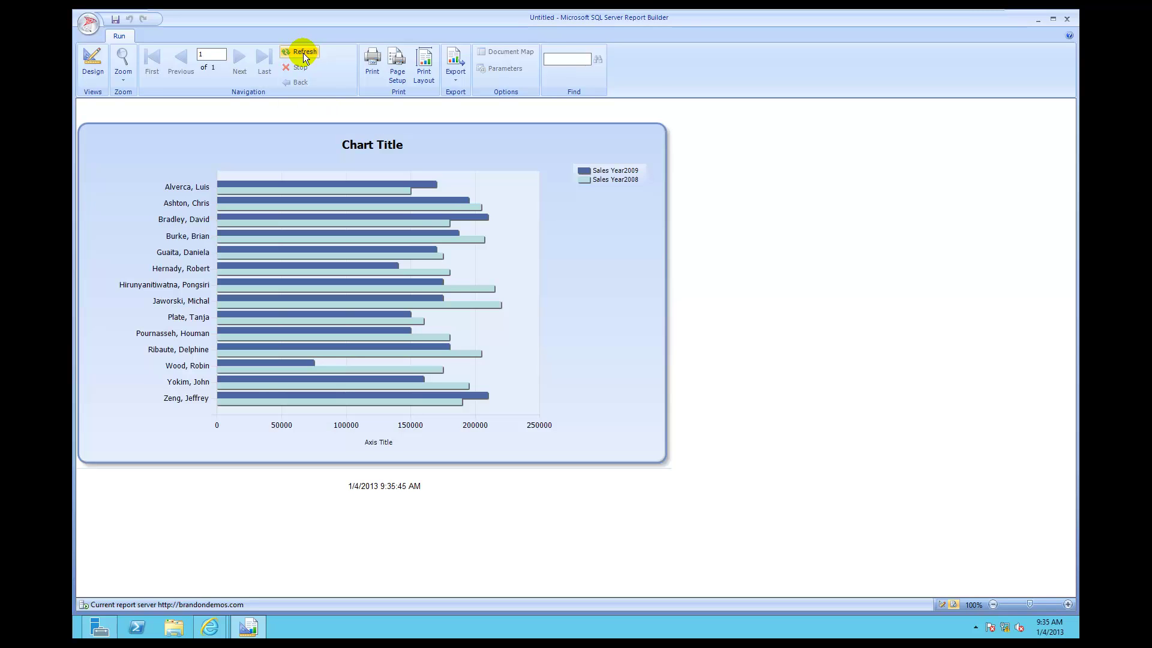